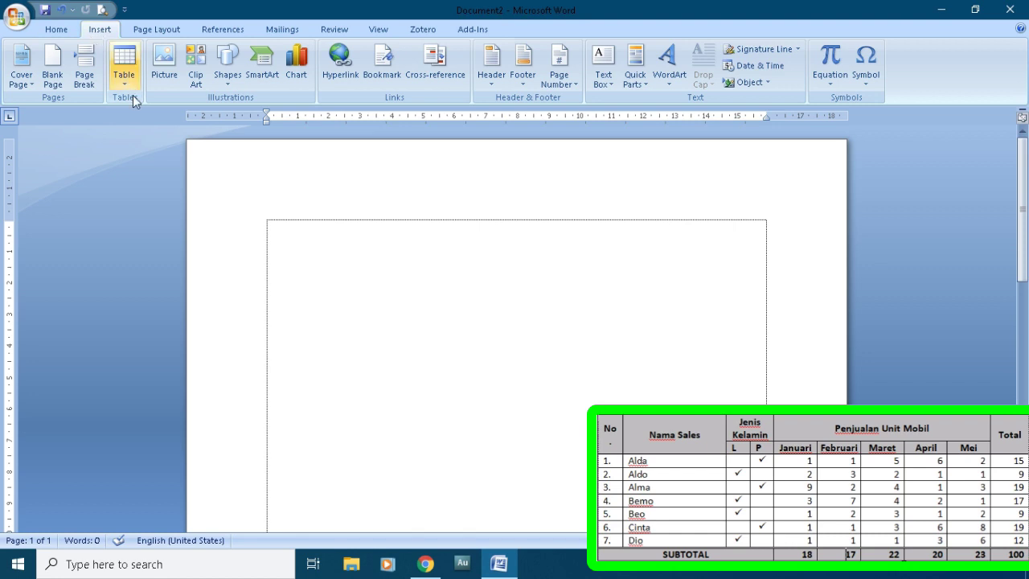
Step: Insert a table of seven columns and three rows with headings No., Nama Sales and Penjualan Unit Mobl, and months Januari to Mei in row two
click(130, 85)
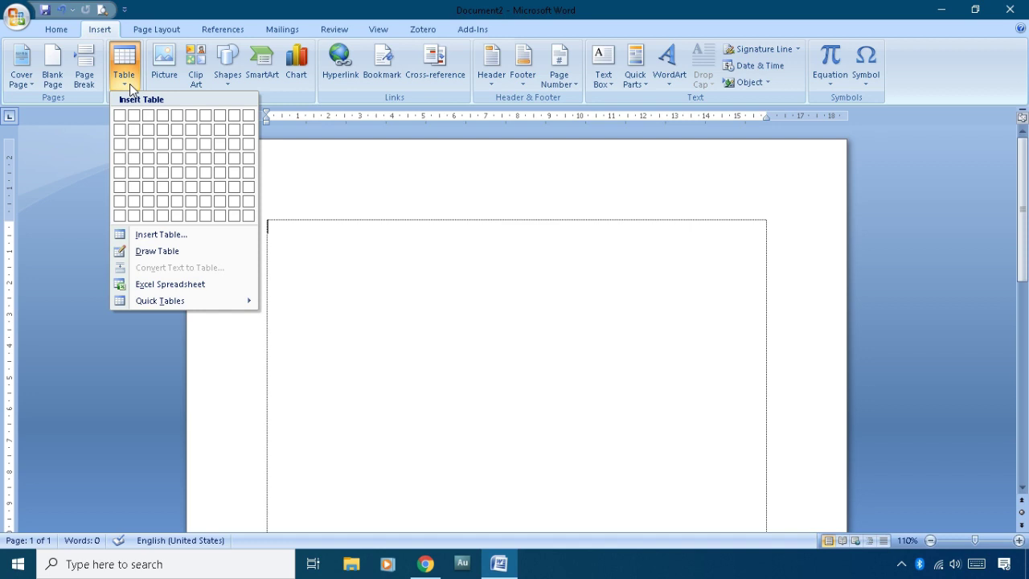
click(206, 144)
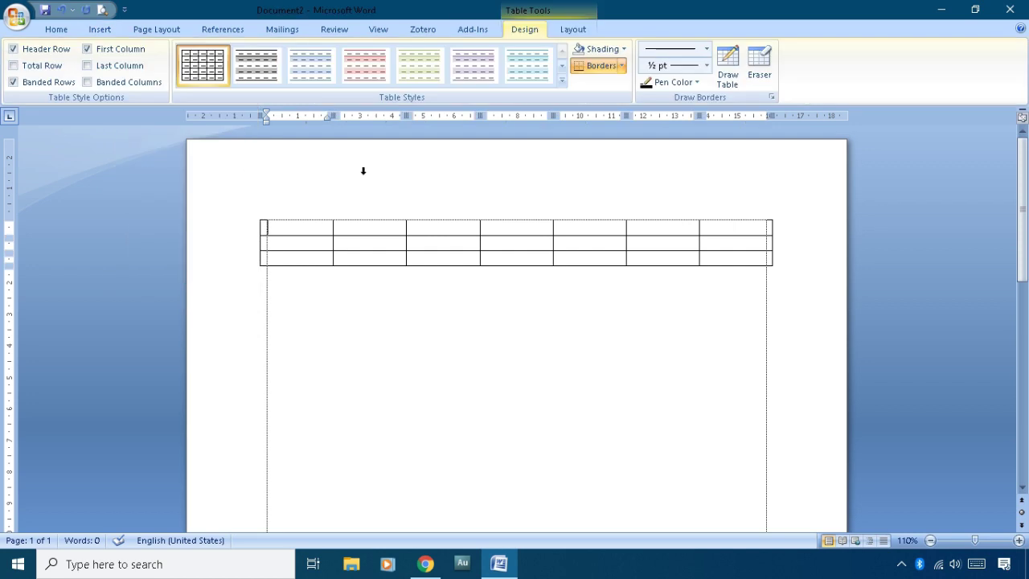
text(No.)
key(Tab)
text(Nama Sales)
key(Tab)
text(Penjualan Unit Mobl)
click(452, 258)
text(Januari	Februari	Maret	April	Mei)
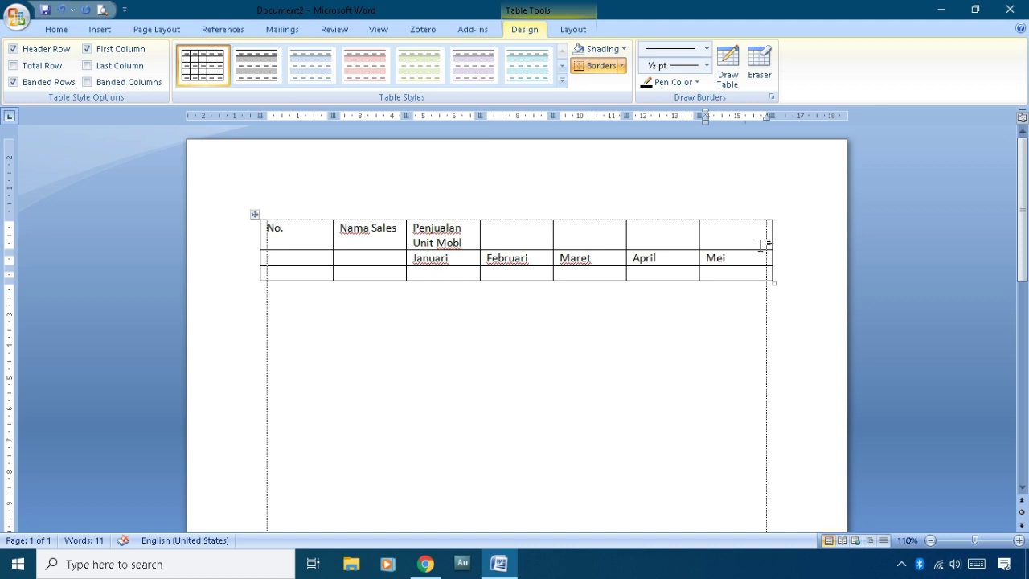
Step: Try adding an empty column to the right of the Mei column, and undo the insertion
click(572, 30)
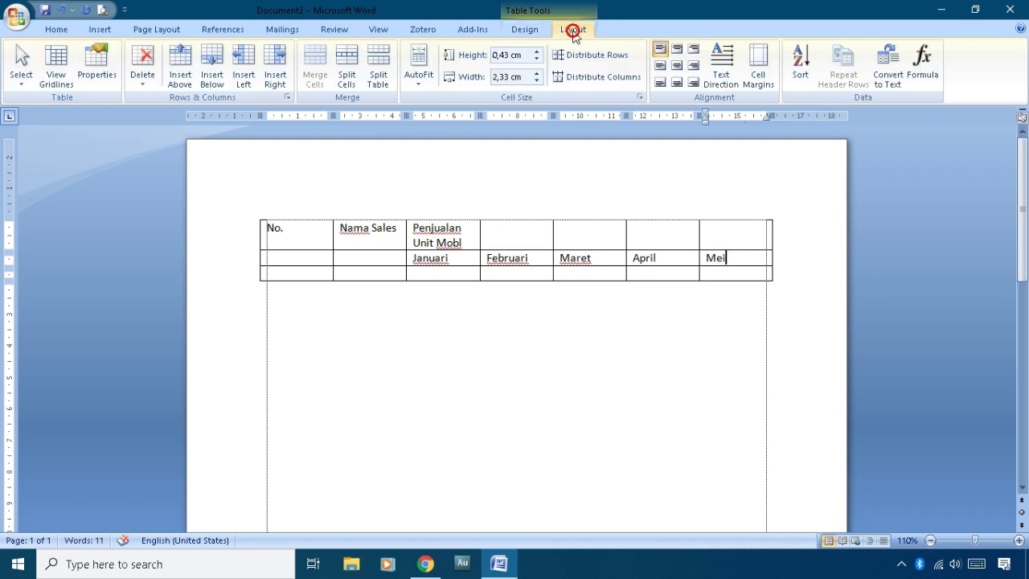
click(276, 78)
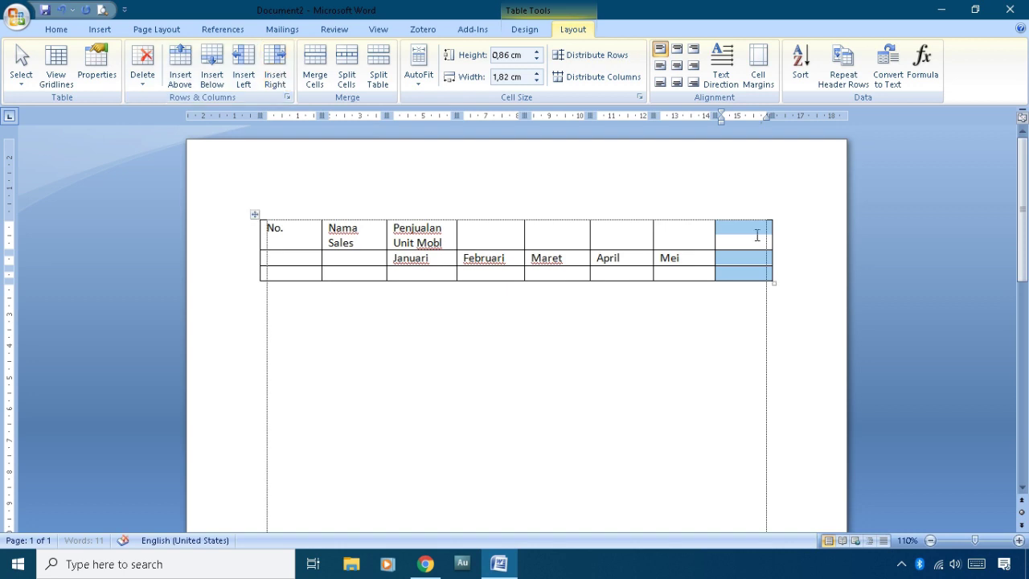
key(ctrl+z)
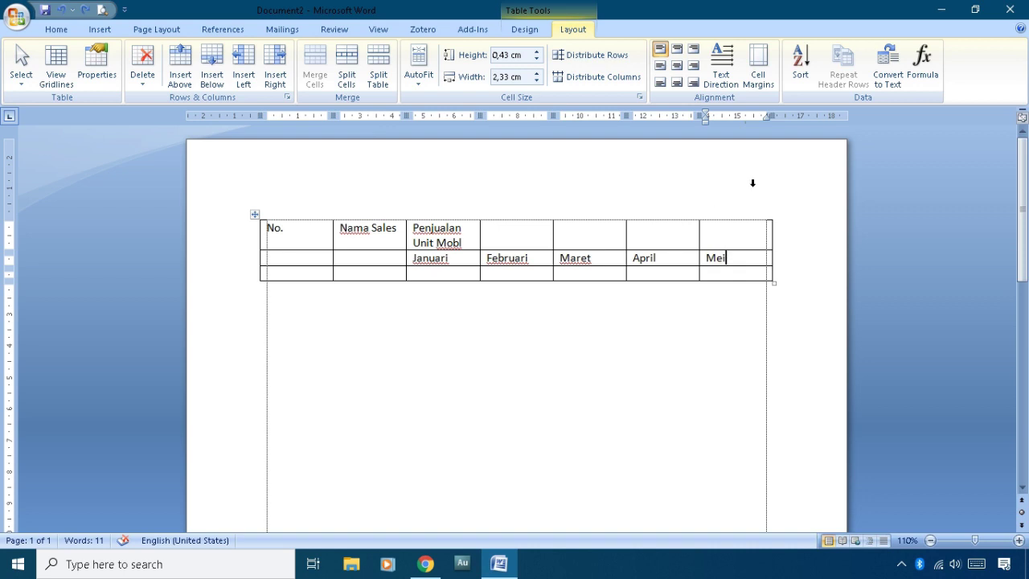
Step: Insert a column to the right of the Mei column and enter the heading Total in its first row
click(756, 214)
click(752, 209)
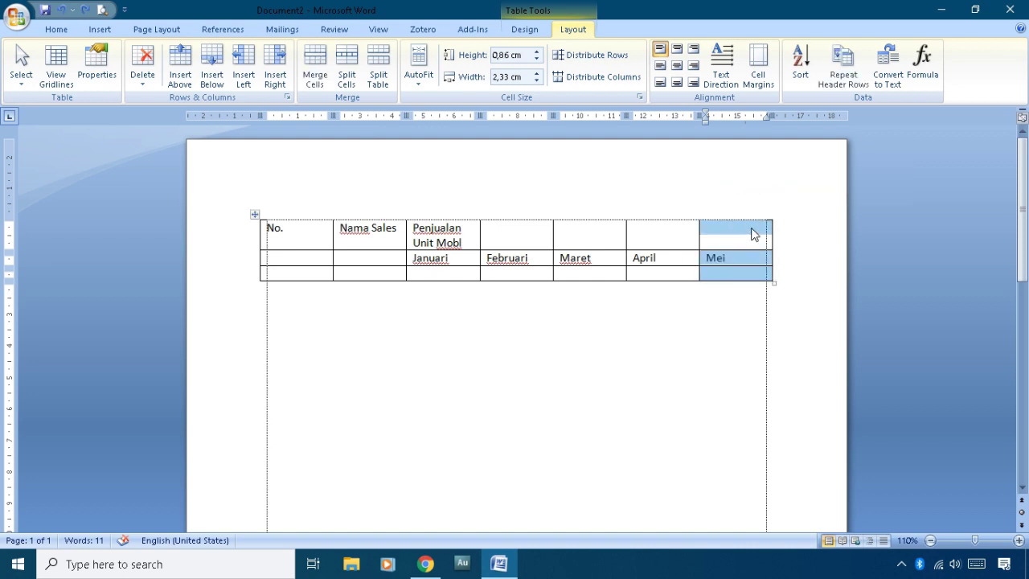
right_click(754, 233)
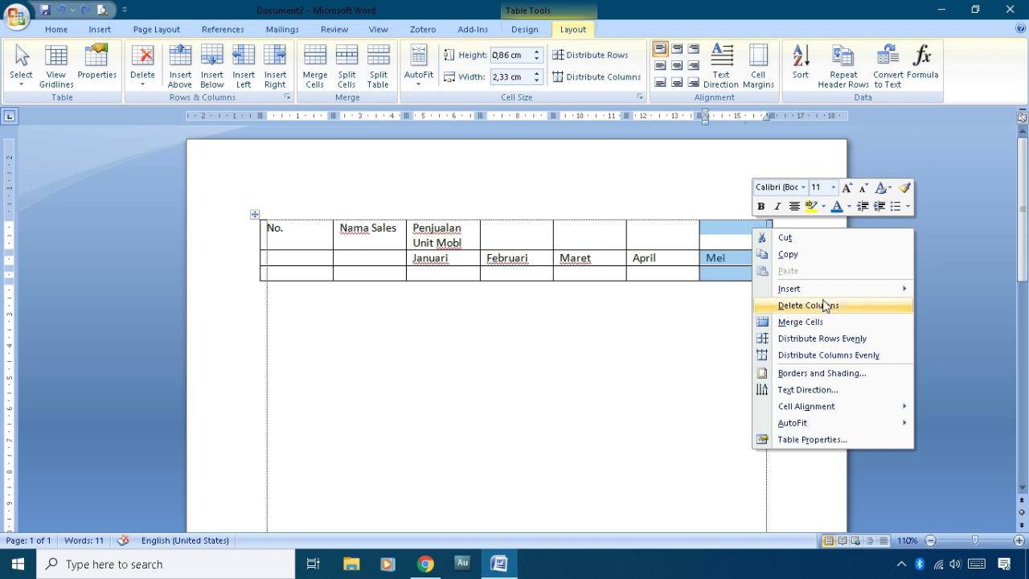
mouse_move(837, 289)
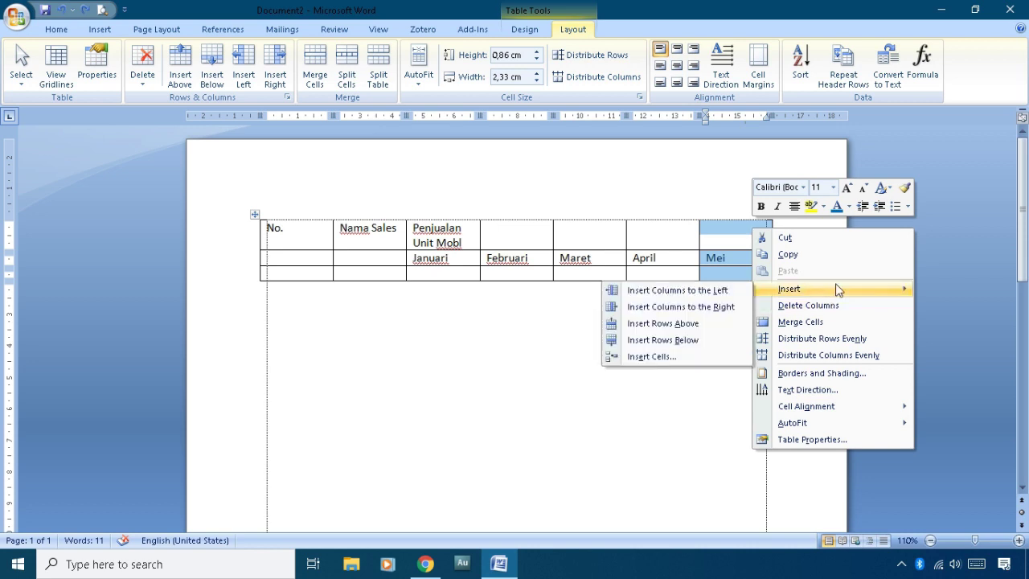
click(696, 307)
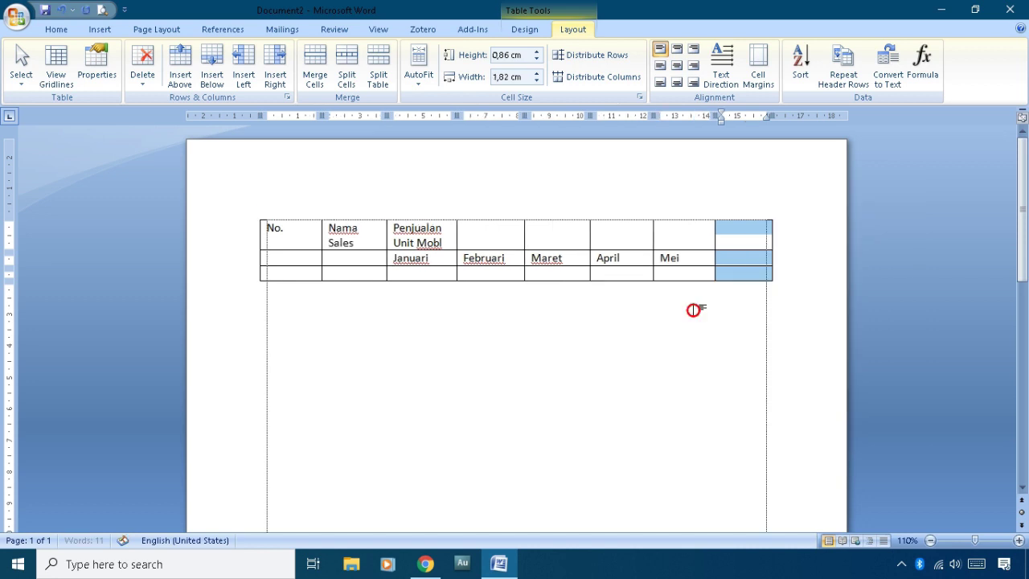
click(749, 259)
click(750, 236)
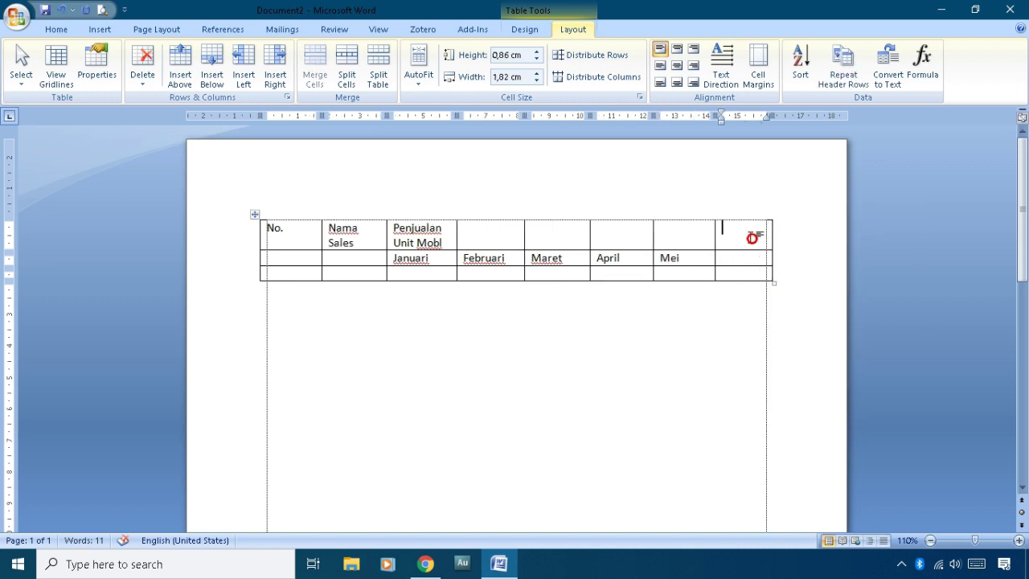
text(Total)
Step: Merge the Penjualan Unit Mobl cell with the four empty cells beside it, undoing two trial merges before keeping the last
drag(427, 233, 677, 232)
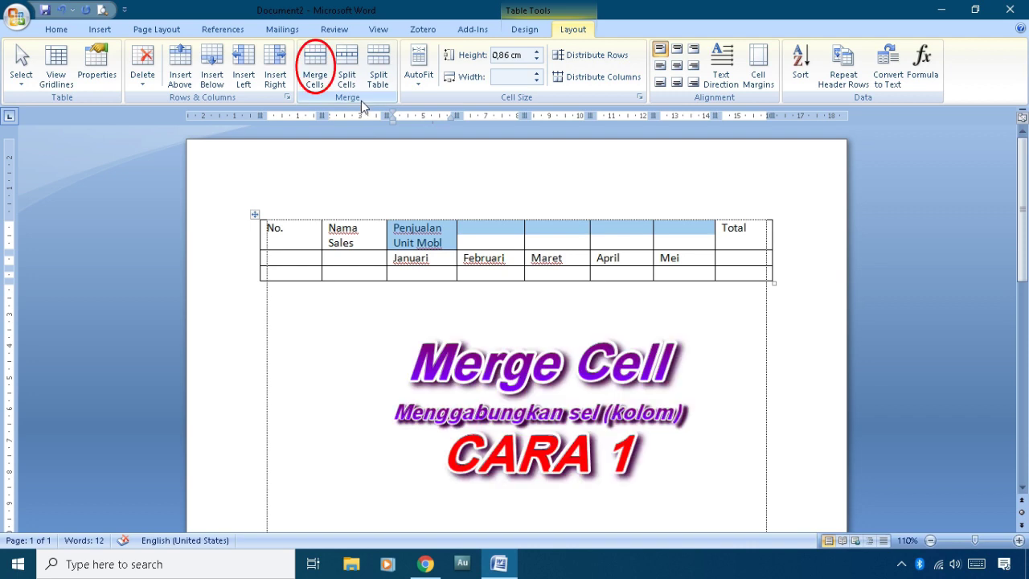
click(314, 76)
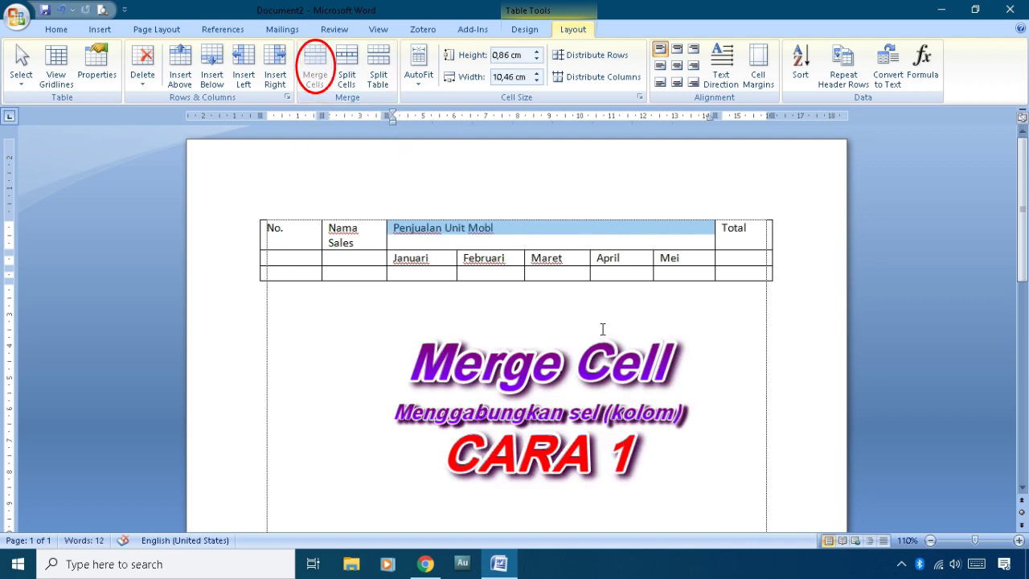
key(ctrl+z)
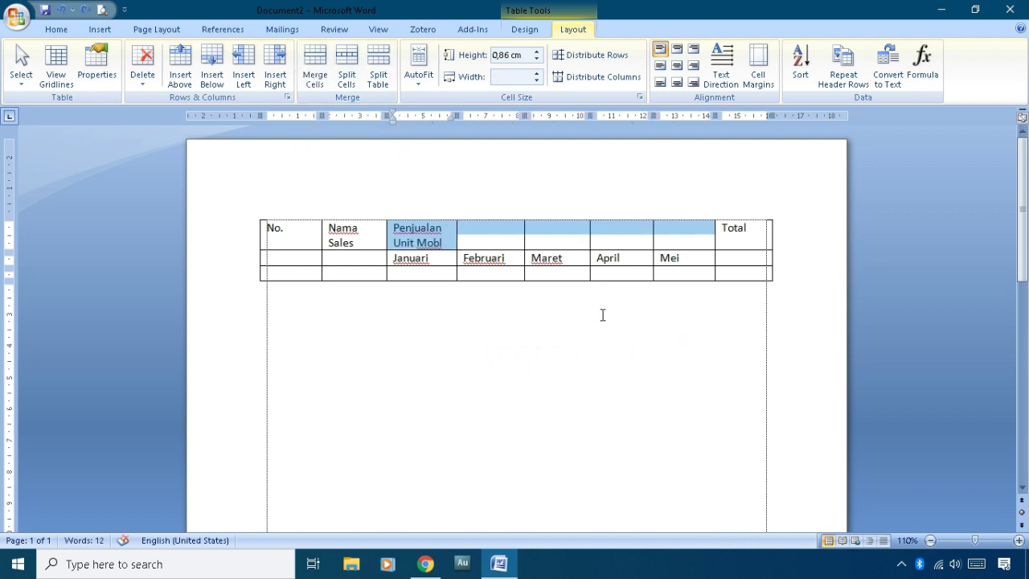
right_click(561, 234)
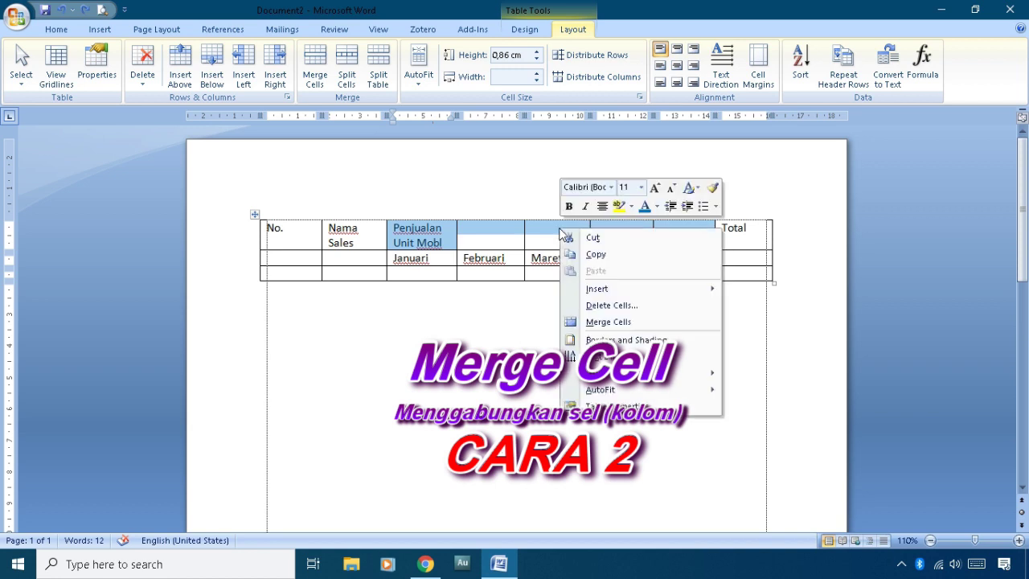
click(618, 325)
key(ctrl+z)
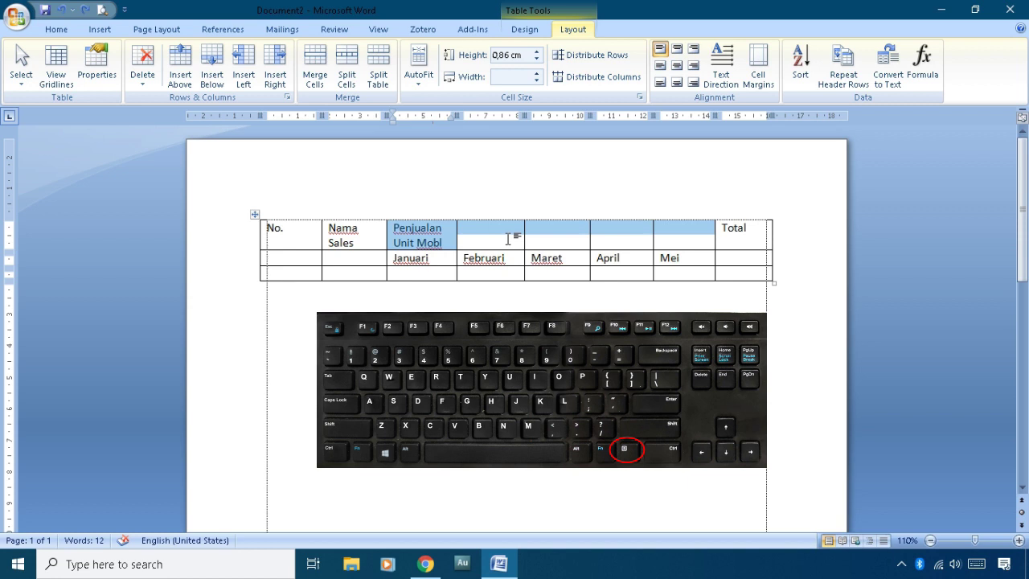
key(Menu)
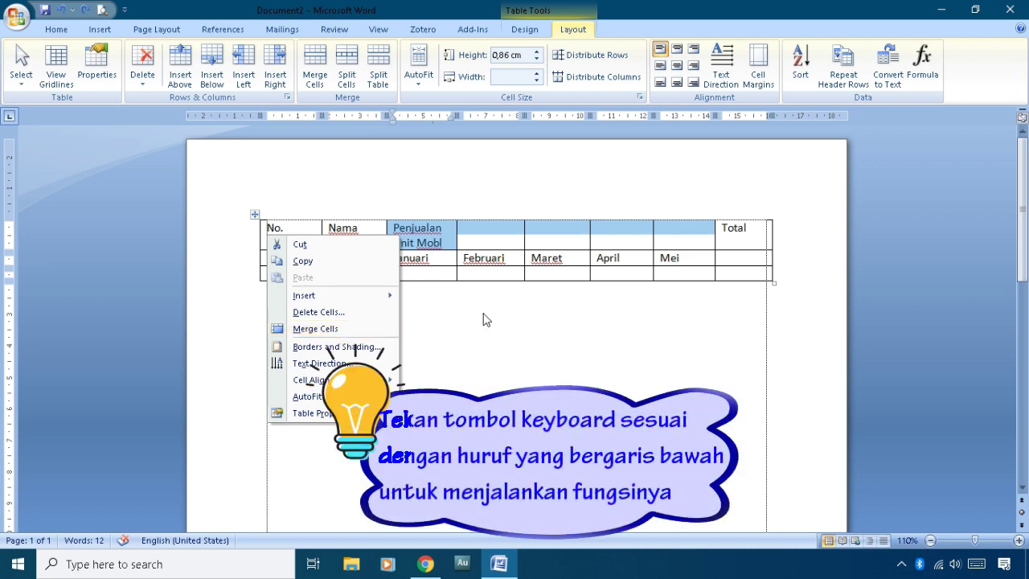
key(m)
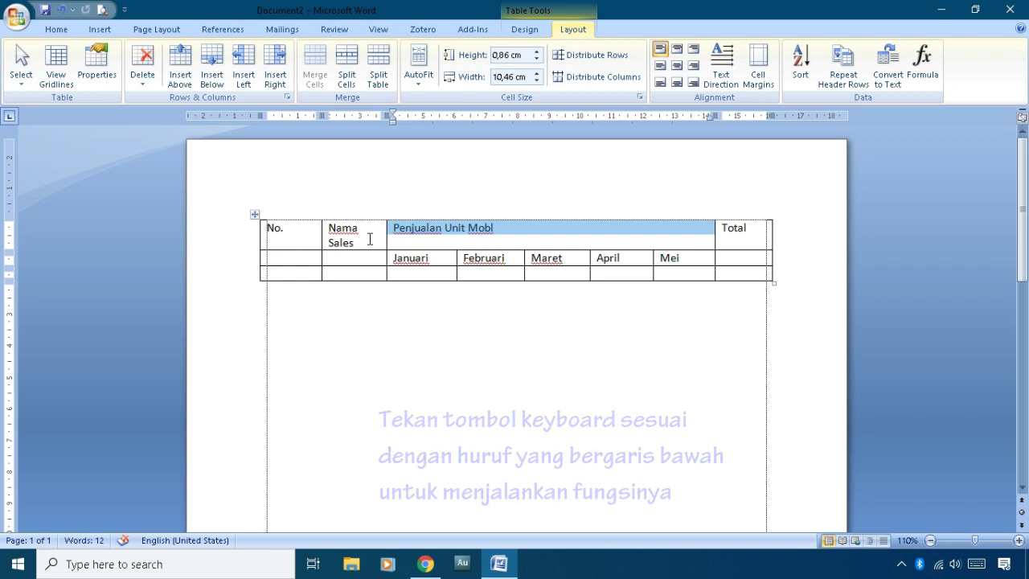
Step: Merge the Nama Sales, No. and Total heading cells each with the empty cell directly below
mouse_move(370, 236)
mouse_down()
mouse_move(369, 267)
mouse_move(369, 252)
mouse_up()
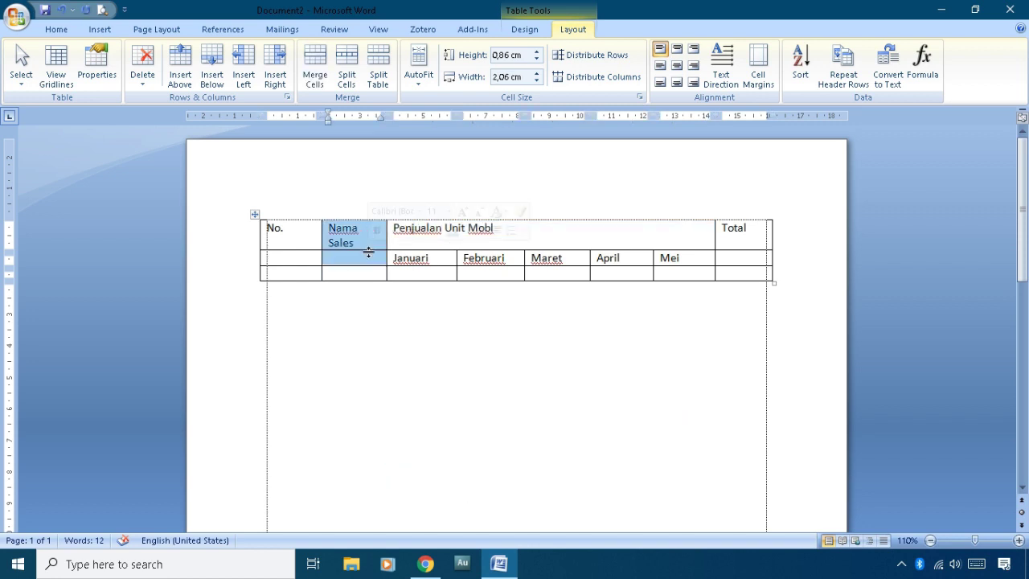
right_click(368, 252)
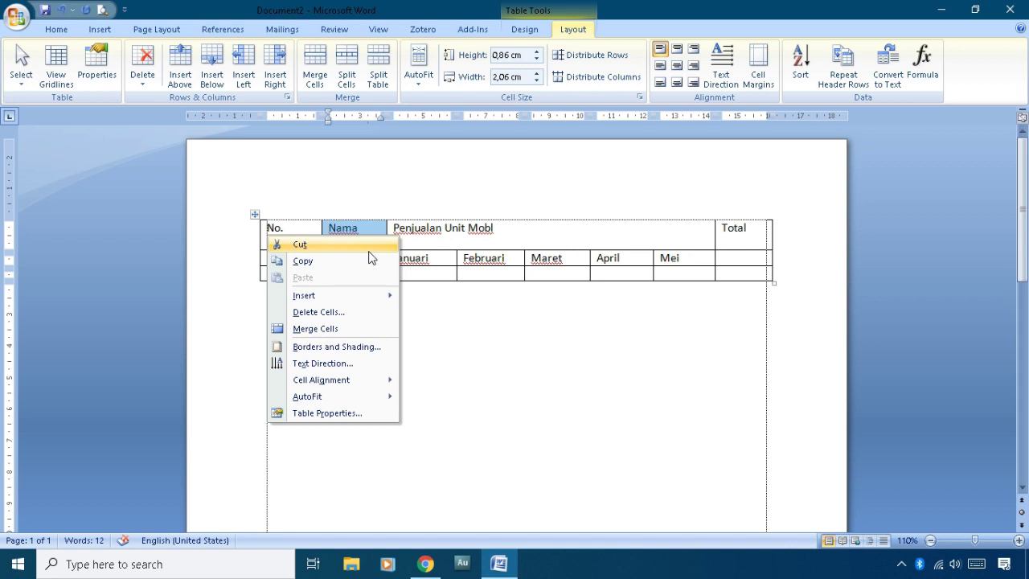
click(315, 328)
click(298, 232)
click(303, 246)
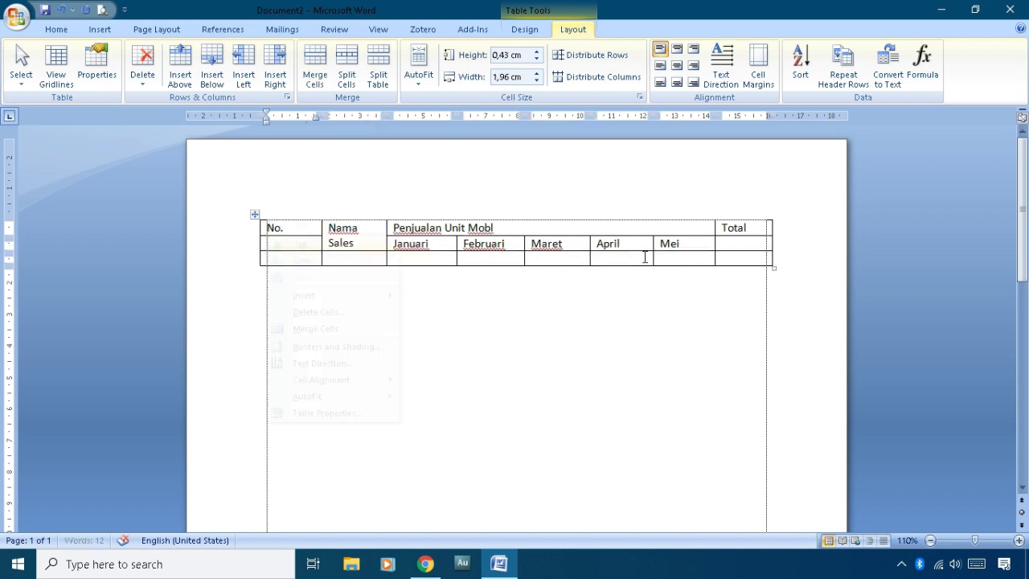
mouse_move(726, 236)
mouse_down()
mouse_move(746, 225)
mouse_move(739, 236)
mouse_up()
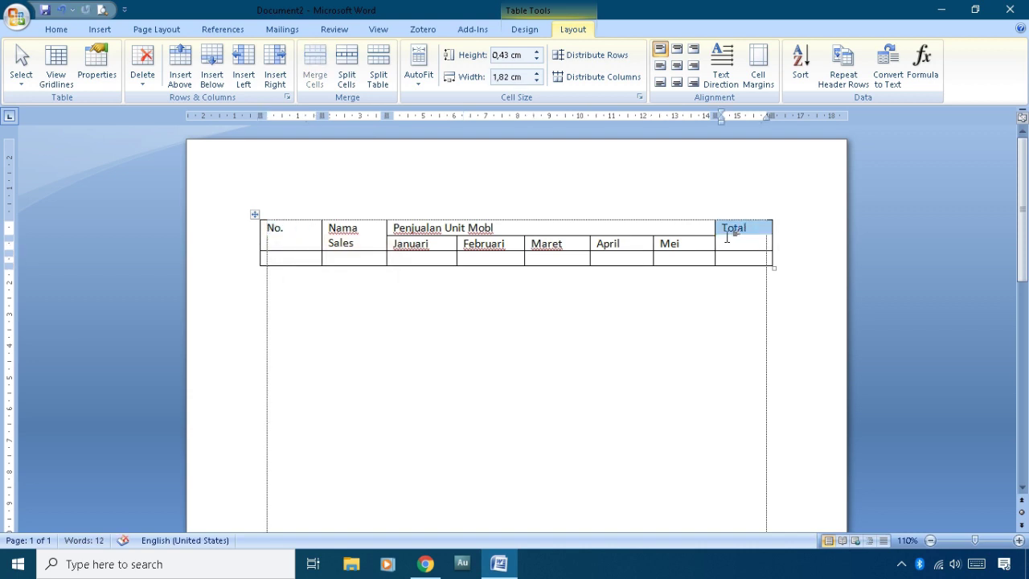
click(297, 240)
click(294, 228)
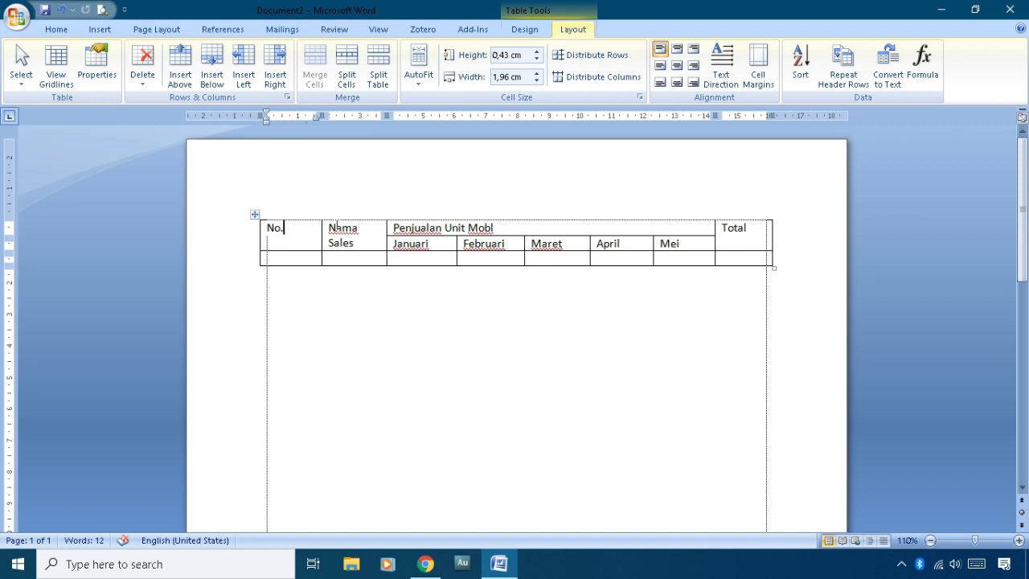
Step: Try moving the whole table down the page from the document's start, and undo the move
click(255, 215)
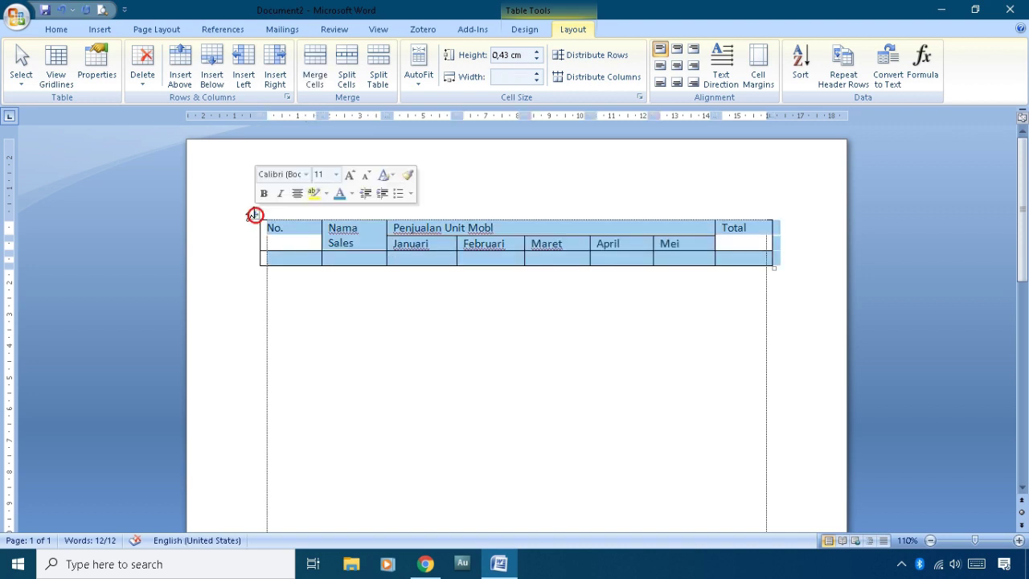
drag(255, 214, 255, 241)
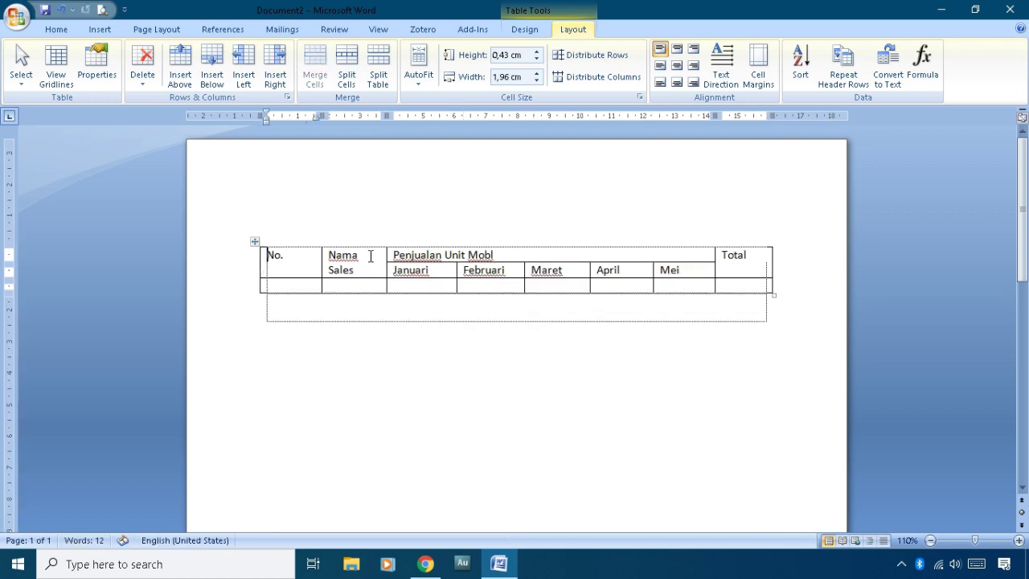
click(386, 223)
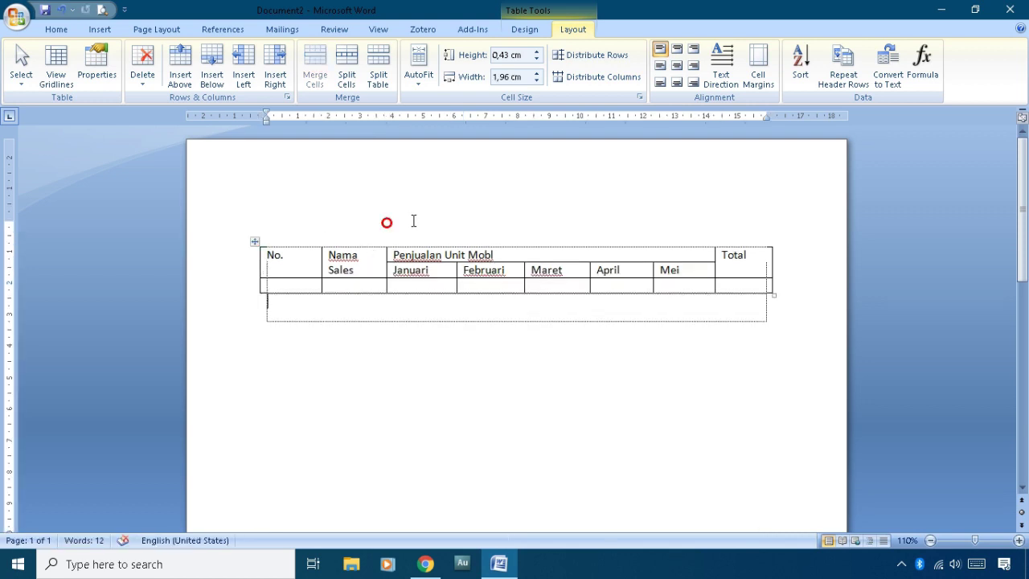
click(412, 220)
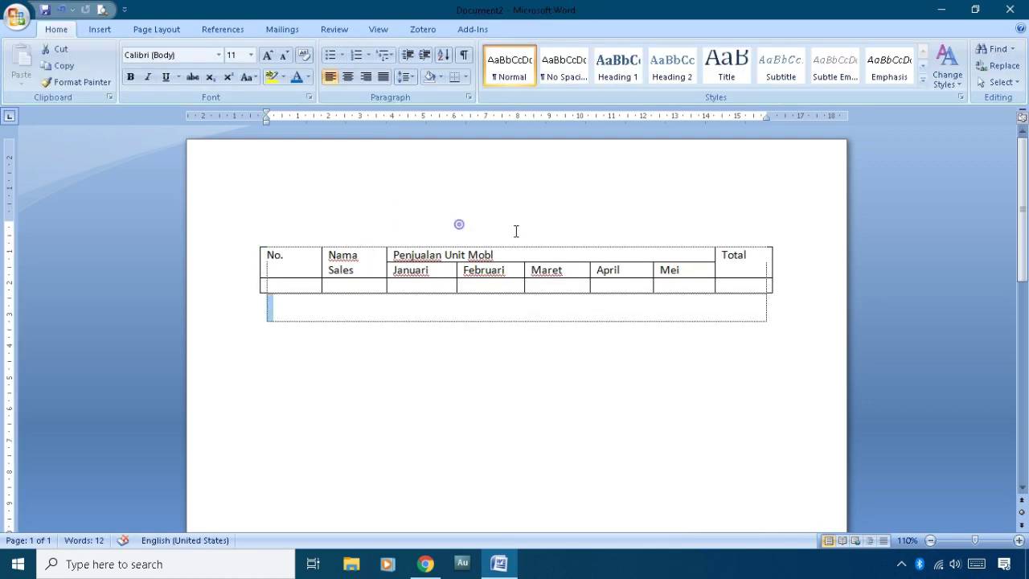
key(ctrl+z)
click(421, 226)
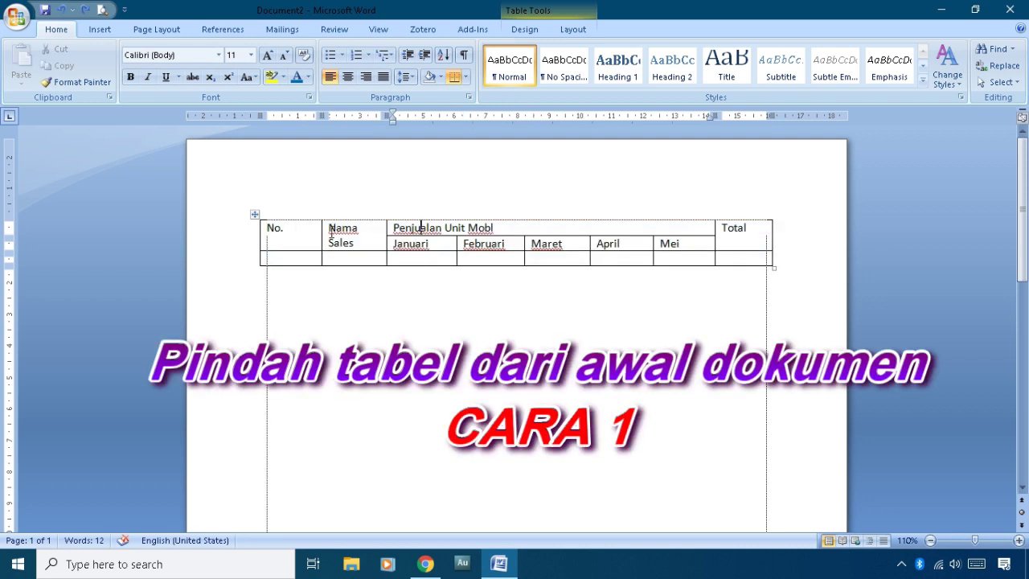
Step: Insert an empty centred line above the table from the start of the No. cell, and undo both changes
click(266, 228)
key(Return)
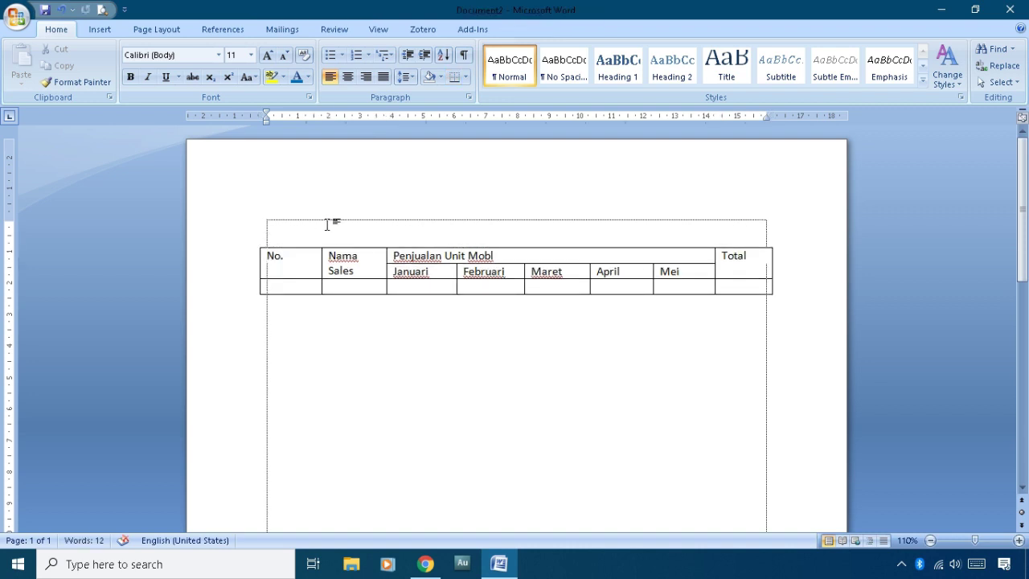
click(360, 229)
key(ctrl+e)
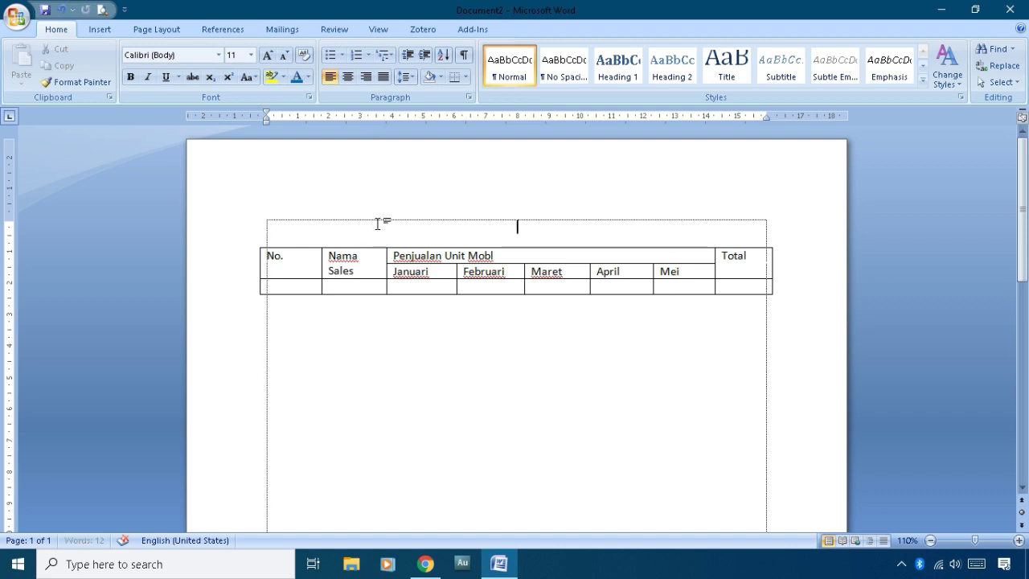
key(ctrl+z)
key(ctrl+z)
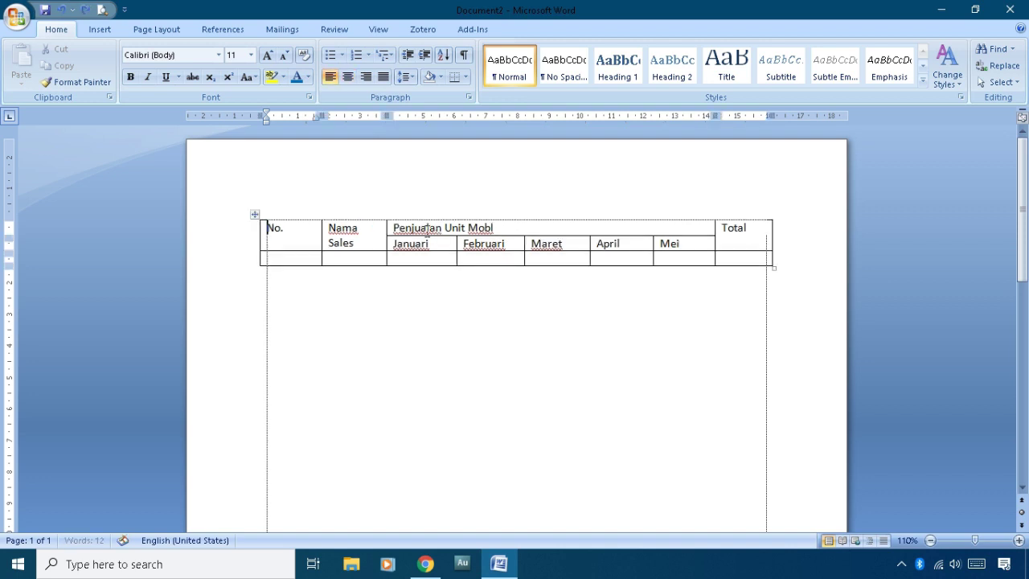
Step: Try adding two line breaks after the text in the No. cell, and remove them again
click(295, 228)
click(267, 228)
click(310, 230)
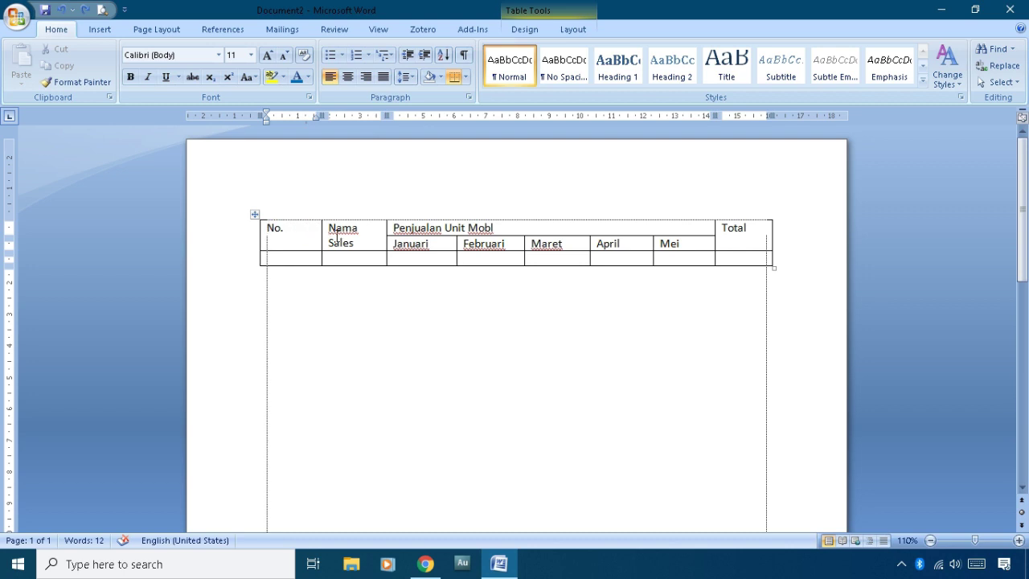
key(Return)
key(Return)
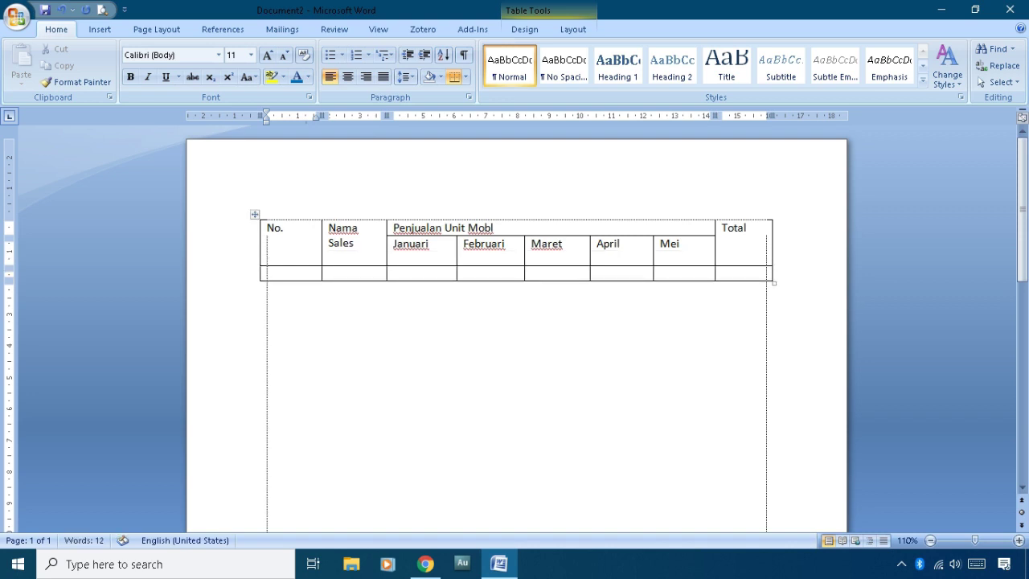
key(BackSpace)
key(BackSpace)
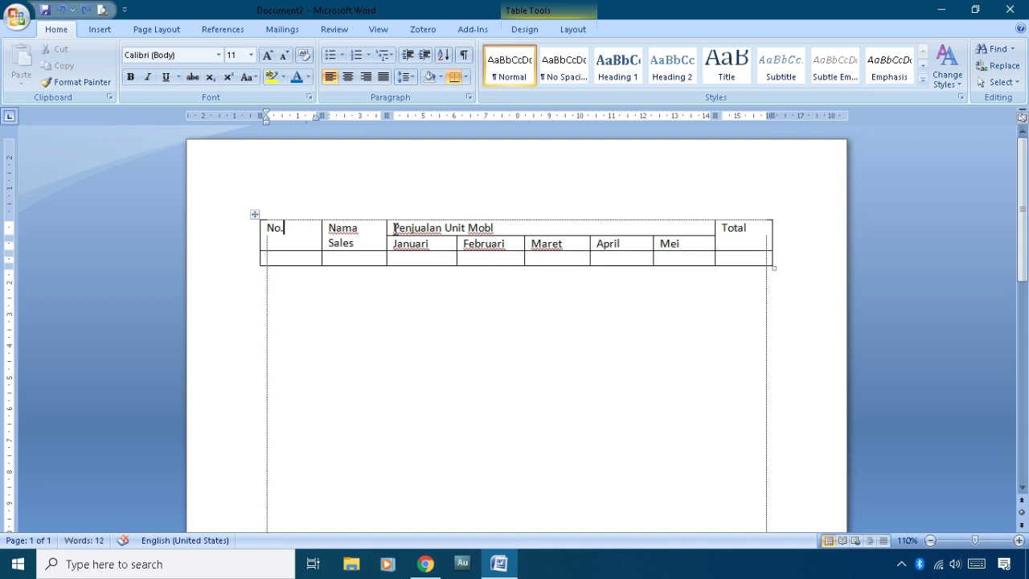
Step: Insert a line break before the text in the Nama Sales cell
click(330, 228)
key(Return)
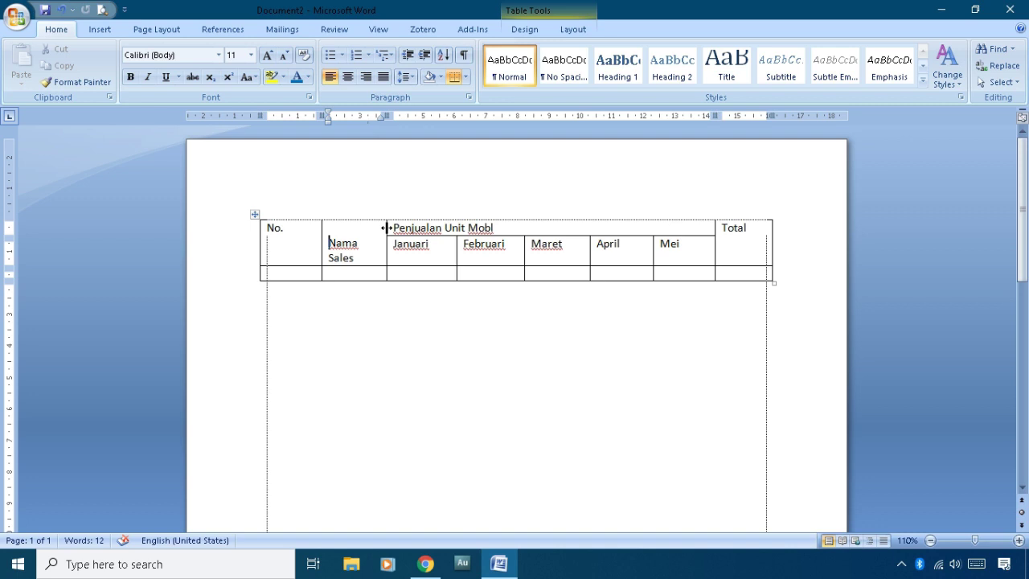
Step: Undo the line break in the Nama Sales cell, and try splitting the table at the No. cell's row before undoing the split
key(ctrl+z)
click(266, 228)
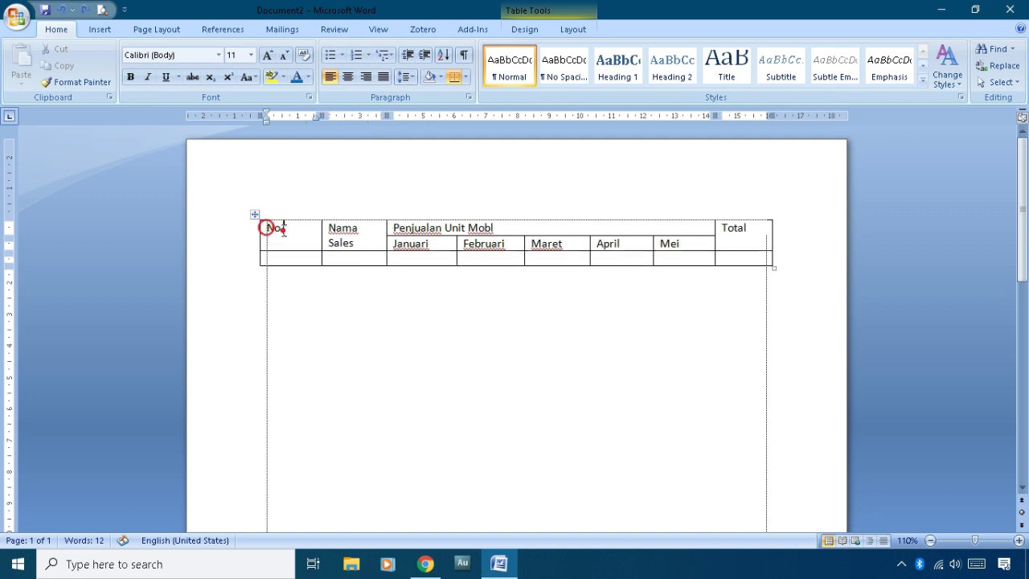
click(571, 29)
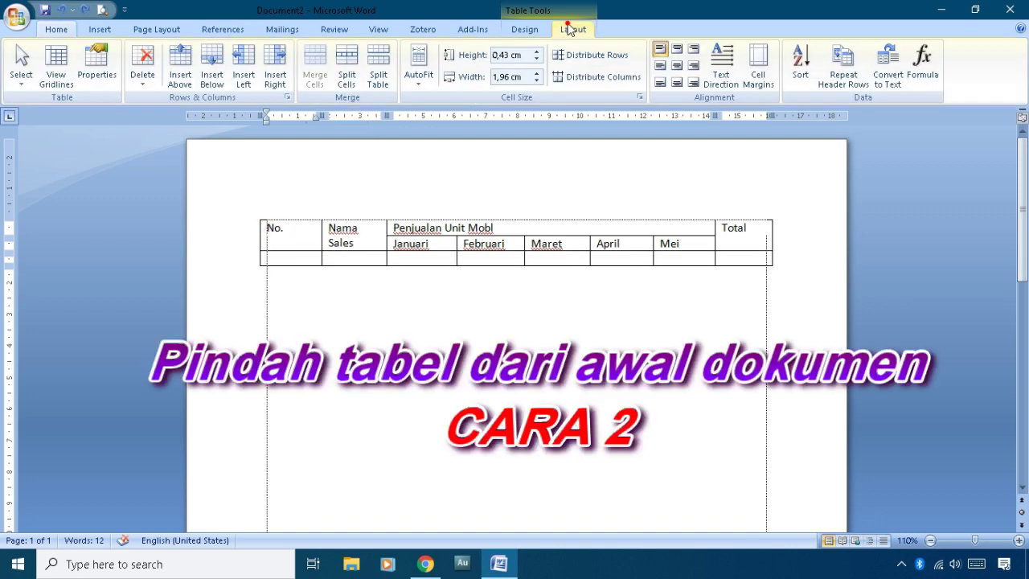
click(378, 79)
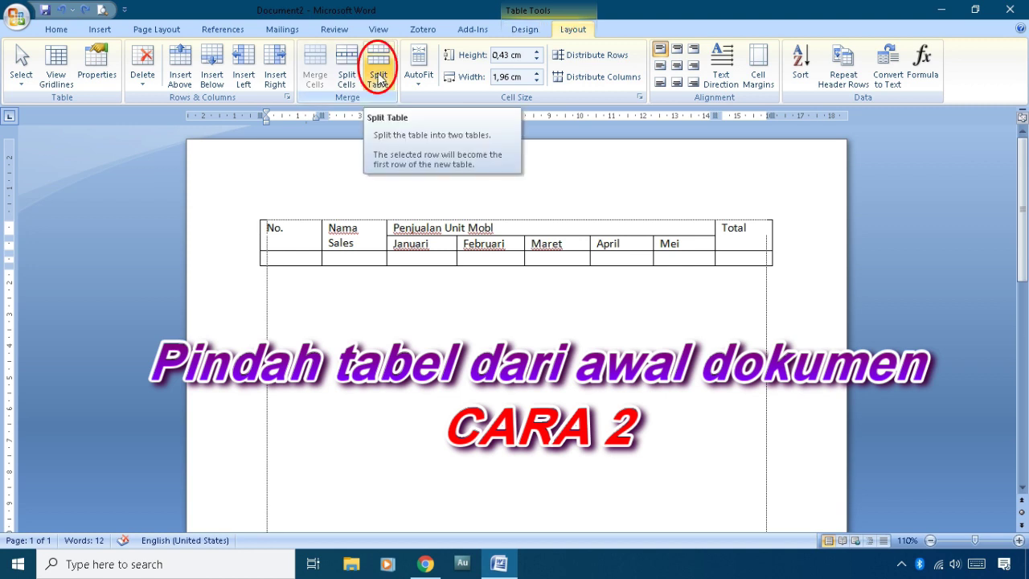
click(378, 79)
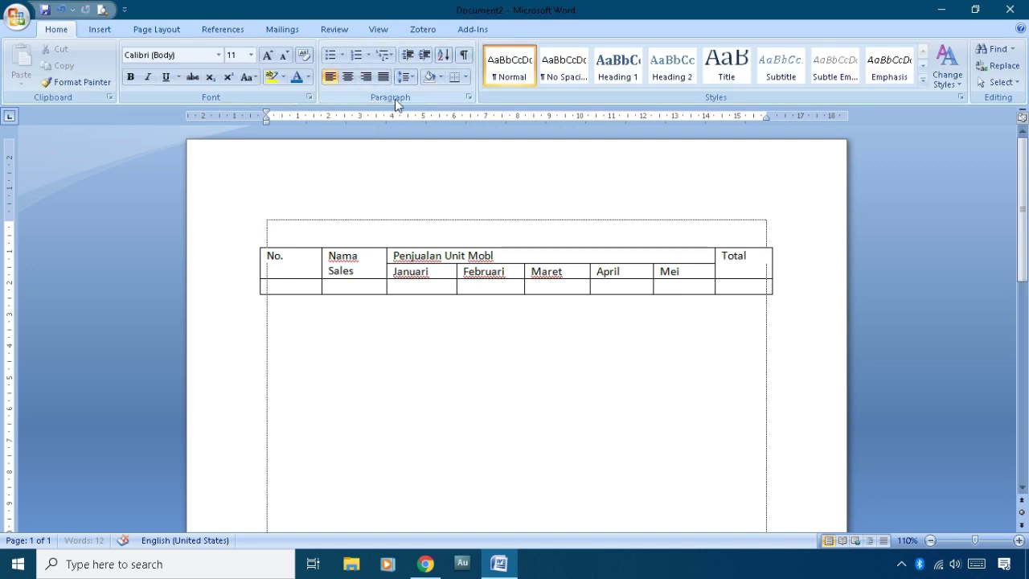
key(ctrl+z)
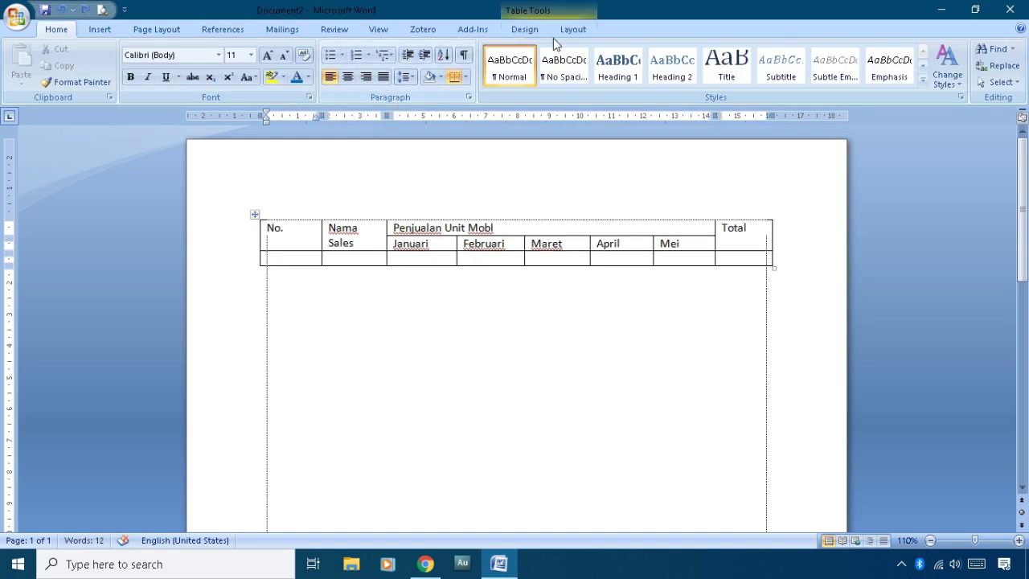
Step: Try splitting the table at the empty row below the headings, and delete the line between the two parts to rejoin them
click(571, 30)
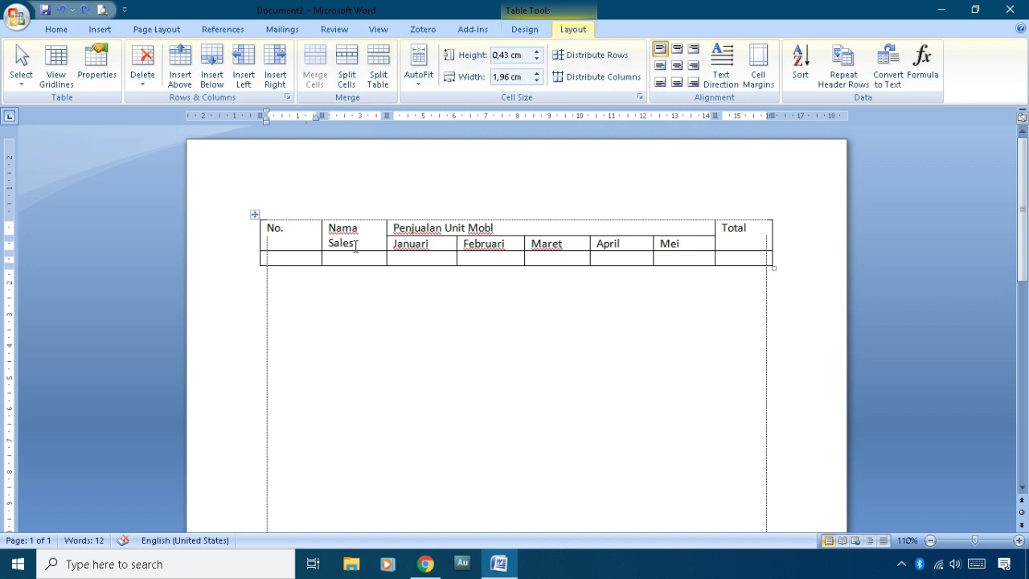
click(295, 258)
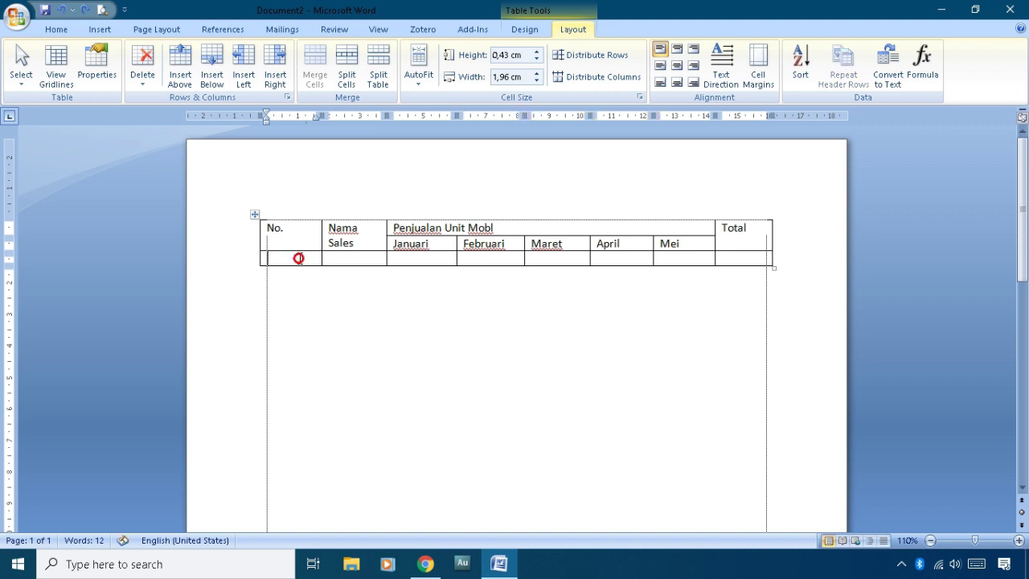
click(378, 80)
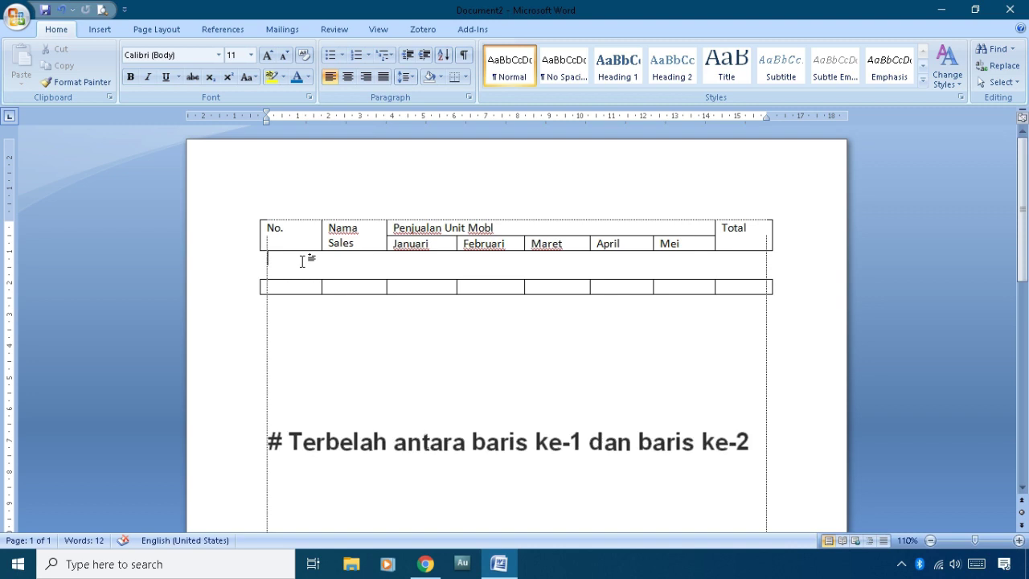
key(Delete)
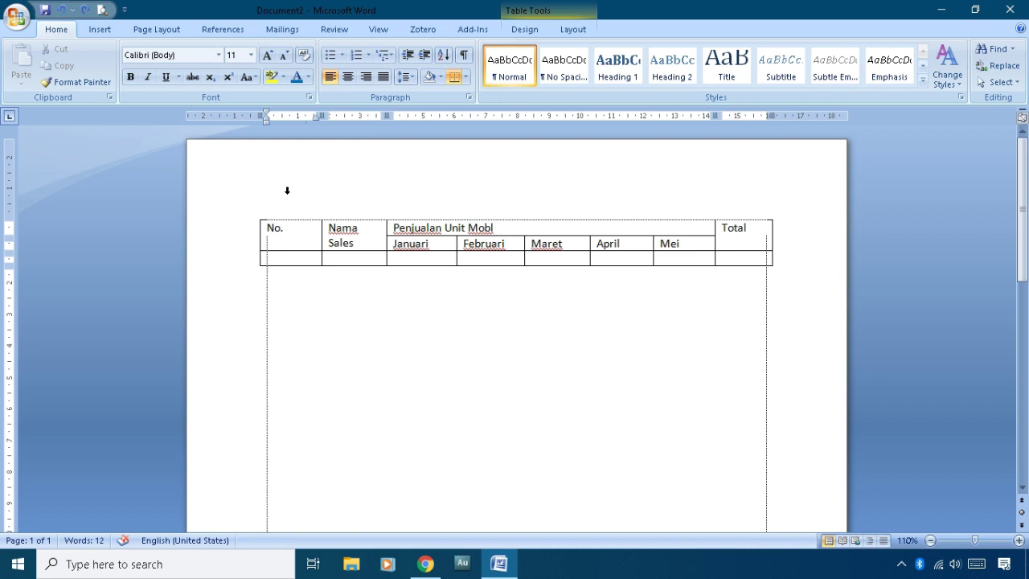
Step: Add the centred title "DAFTAR PENJUALAN MOBIL" on a new line above the table, and correct the merged heading to "Penjualan Unit Mobil"
key(ctrl+shift+Return)
key(ctrl+e)
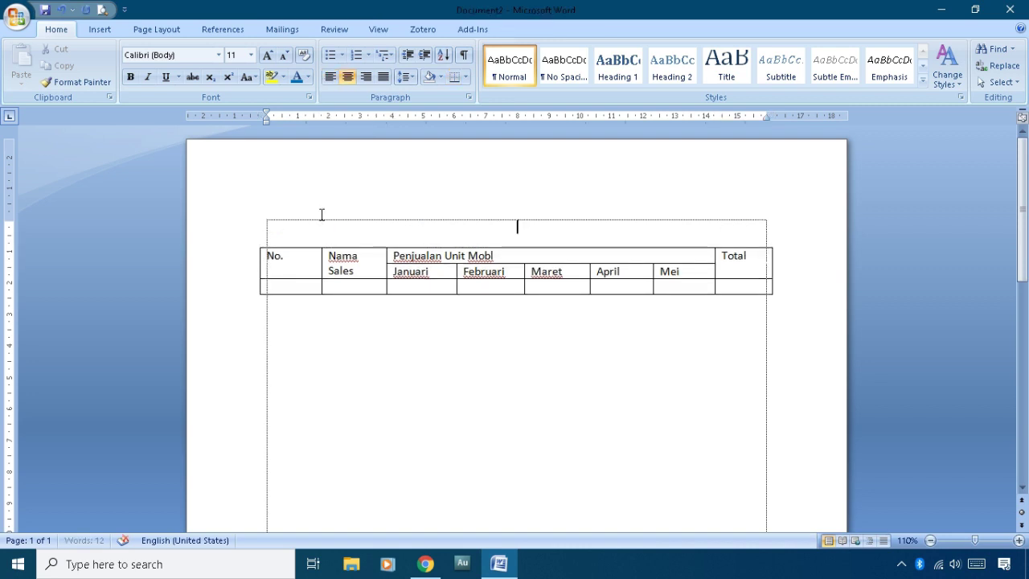
text(DAFTAR PENJUALAN MOBIL)
click(491, 256)
text(i)
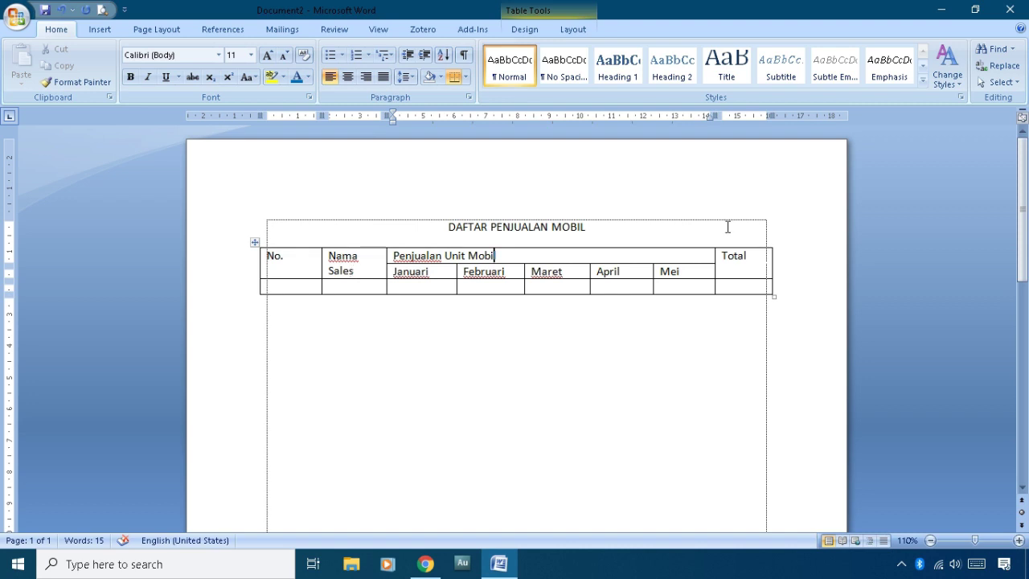
Step: Centre the text of all table headings horizontally, including the month names Januari to Mei
click(315, 255)
drag(303, 259, 744, 261)
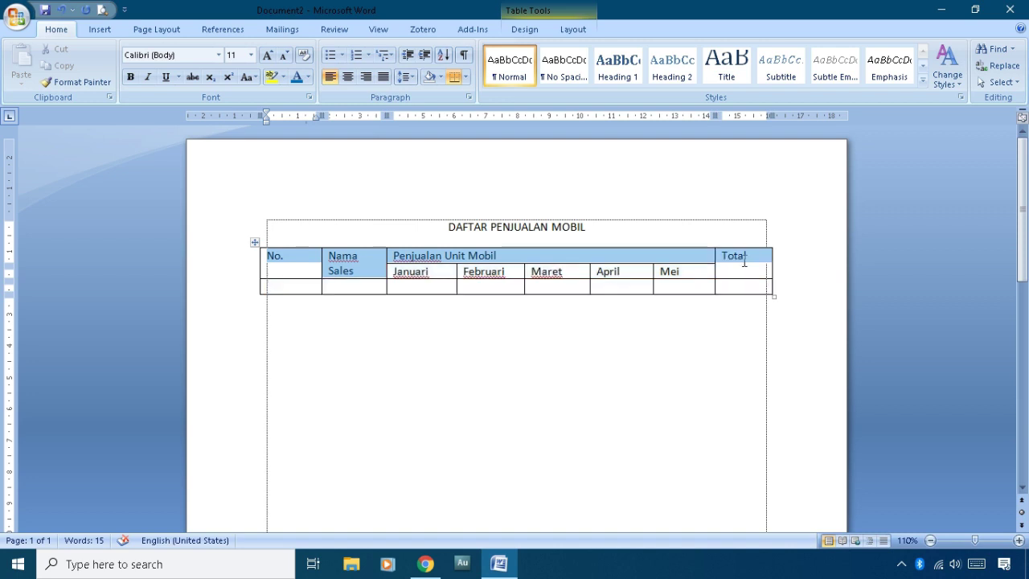
click(348, 81)
drag(398, 271, 670, 272)
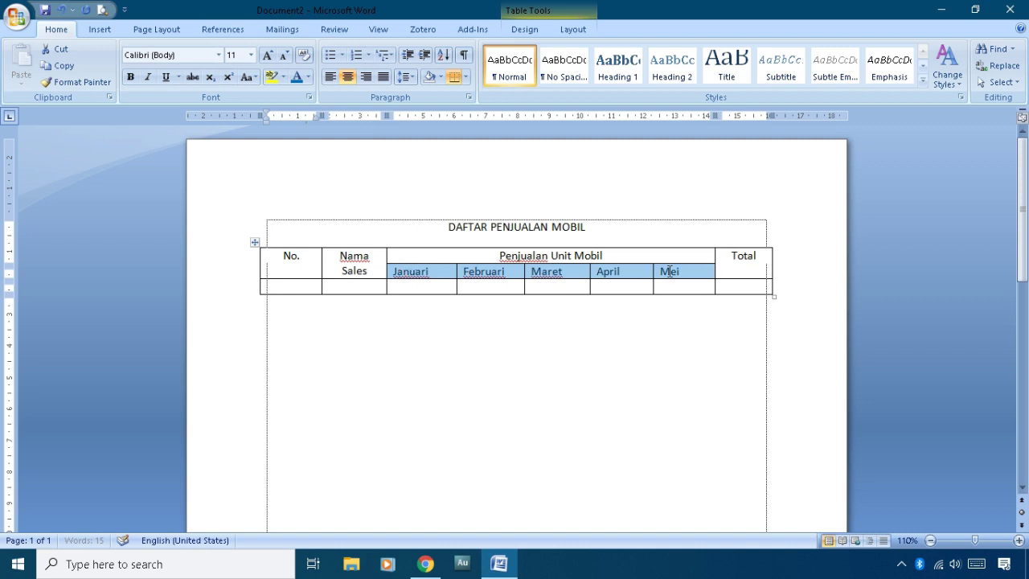
click(347, 81)
click(635, 263)
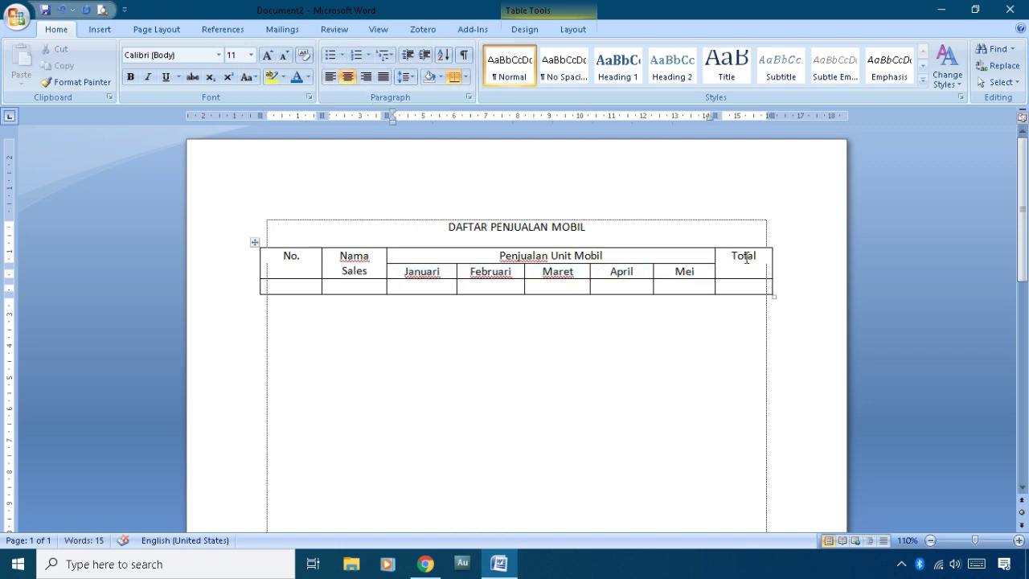
Step: Centre the No. and Total headings both vertically and horizontally within their merged cells
click(286, 258)
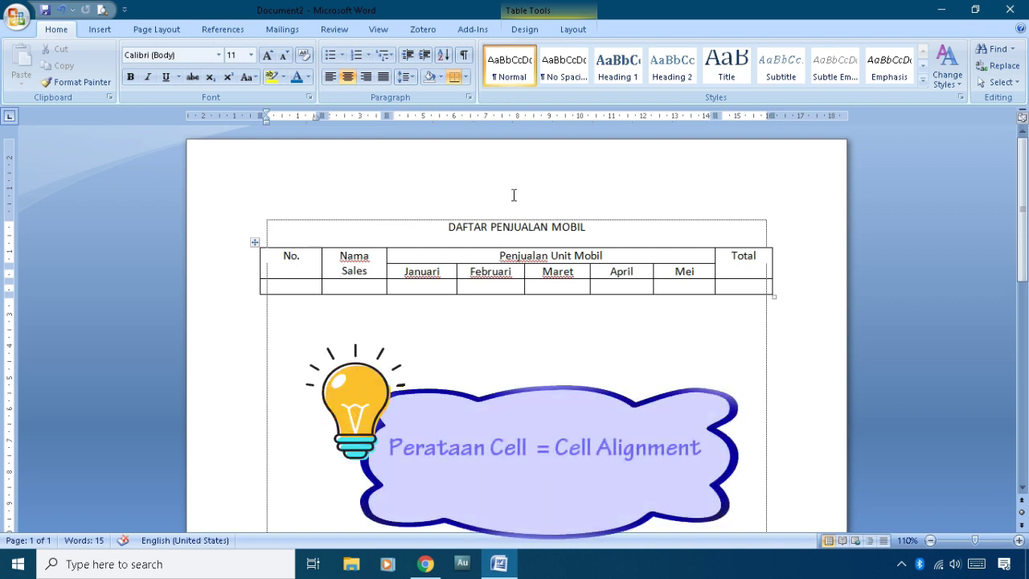
click(571, 30)
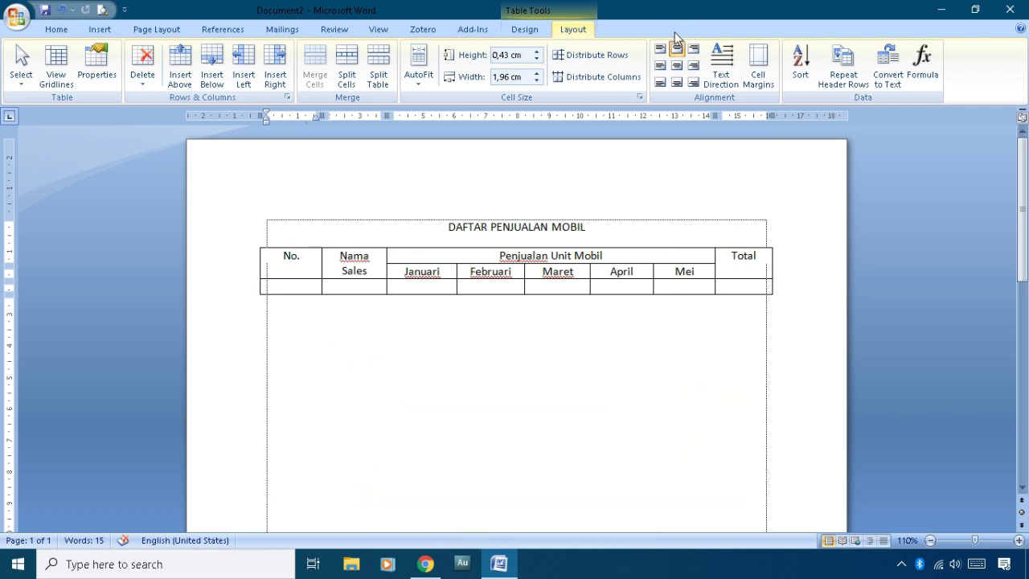
click(677, 65)
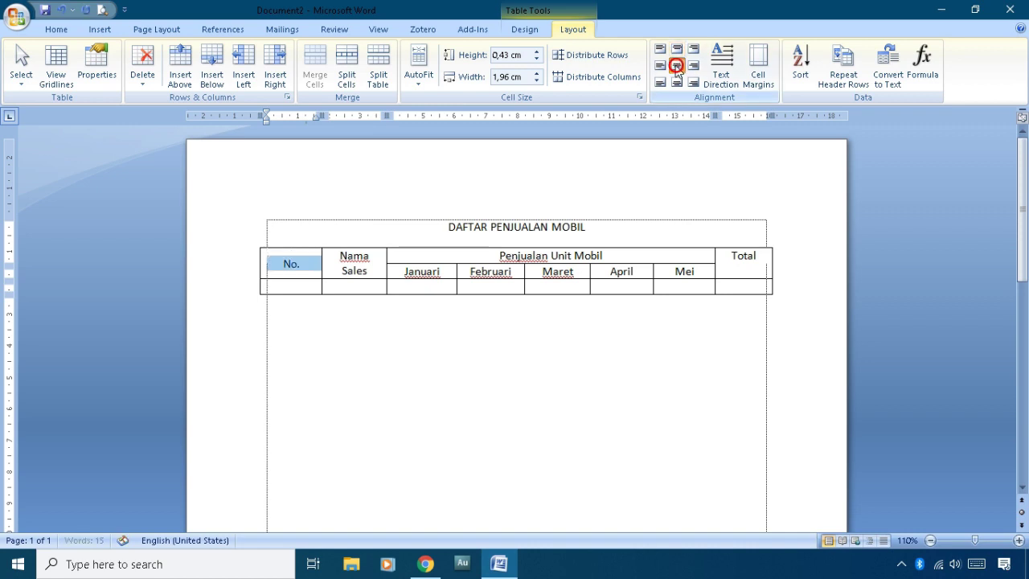
click(751, 255)
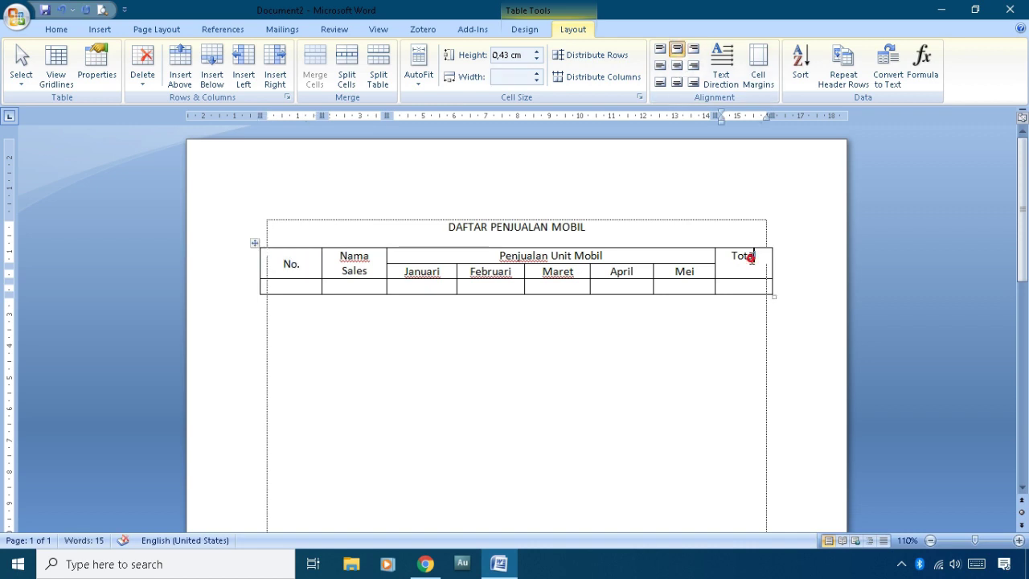
click(677, 66)
click(744, 264)
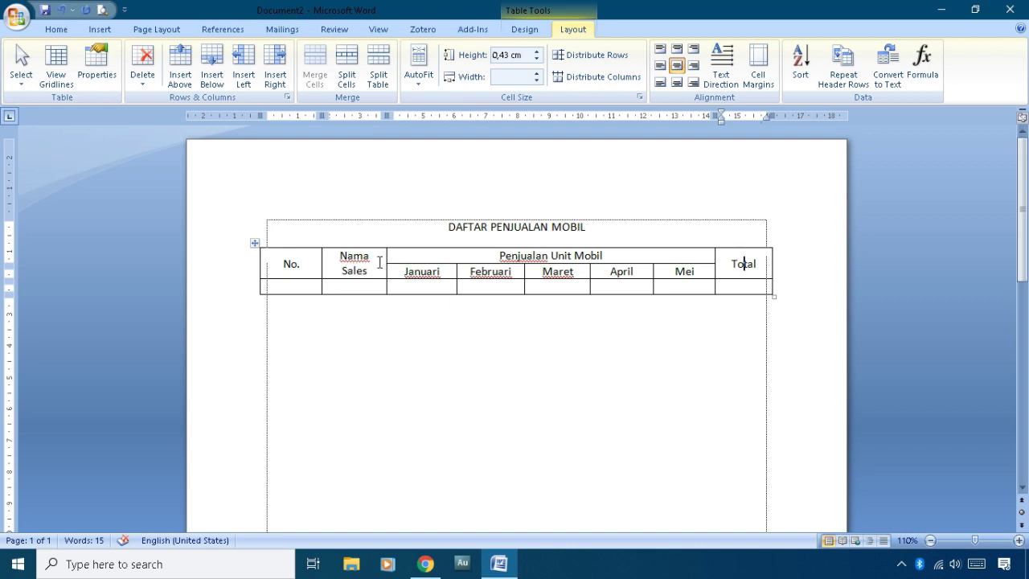
Step: Practise resizing the No. column with its border and the ruler, leaving it just wide enough for its text
click(315, 263)
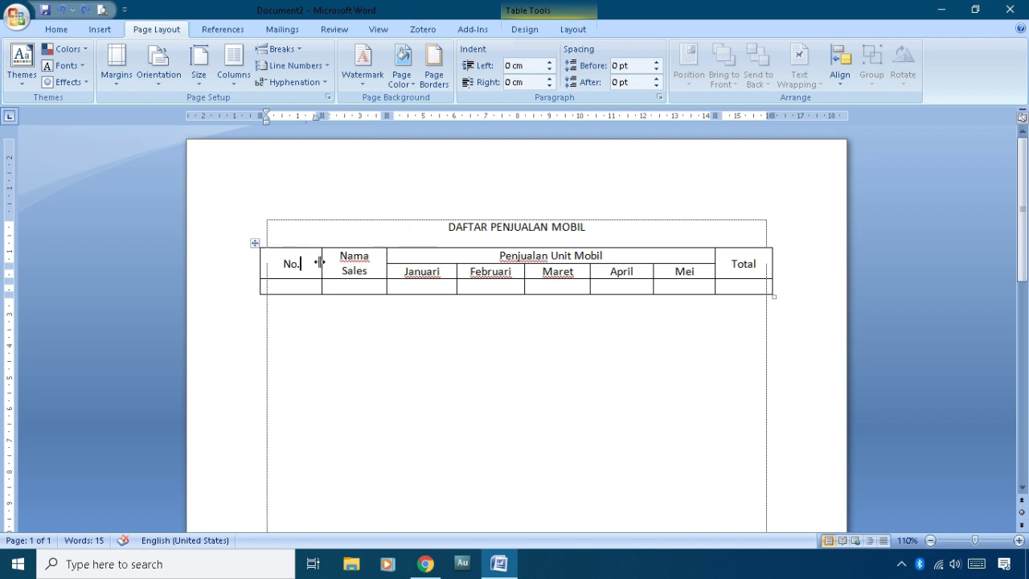
drag(319, 261, 288, 265)
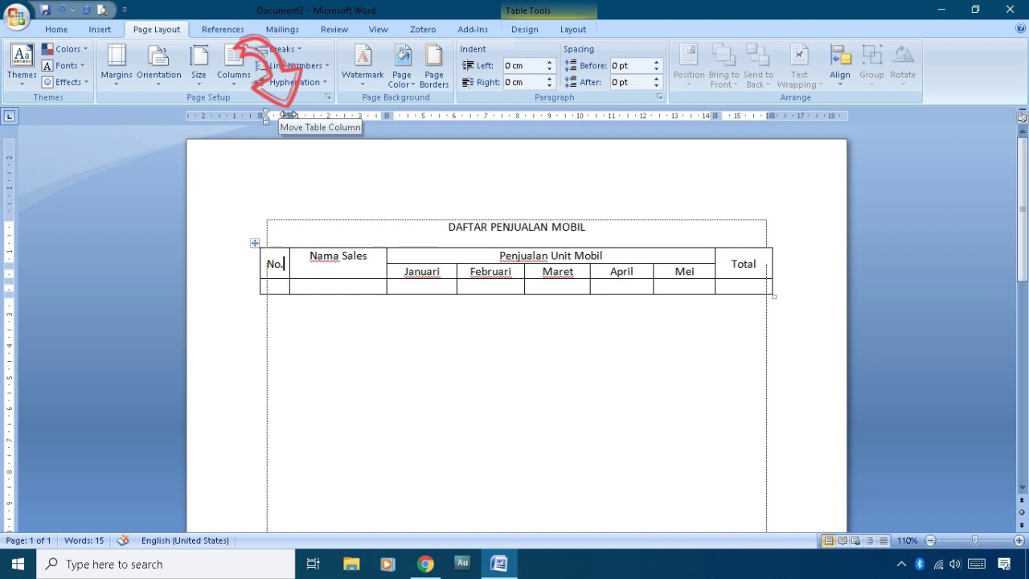
drag(287, 115, 328, 115)
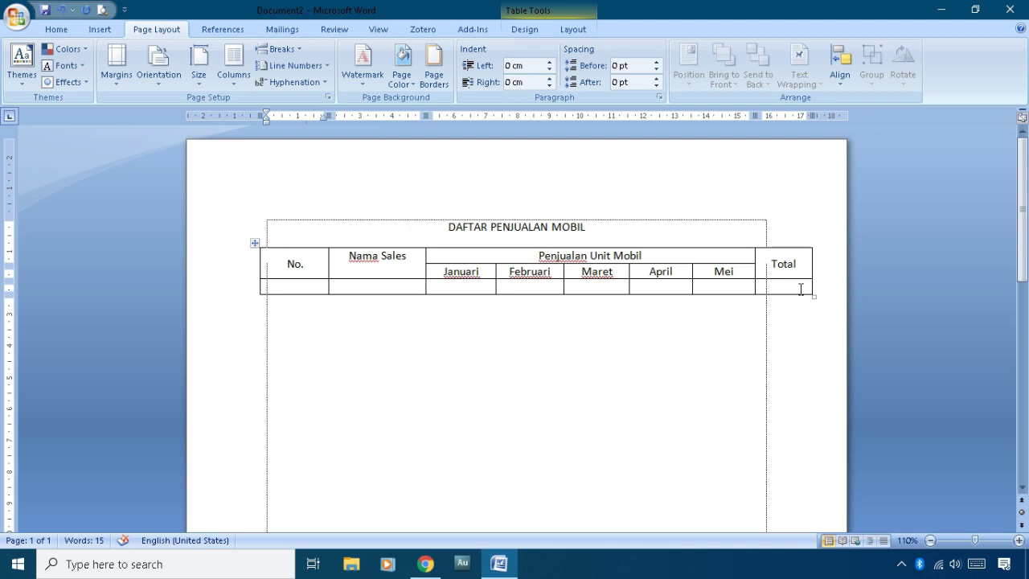
drag(329, 268, 304, 265)
double_click(306, 265)
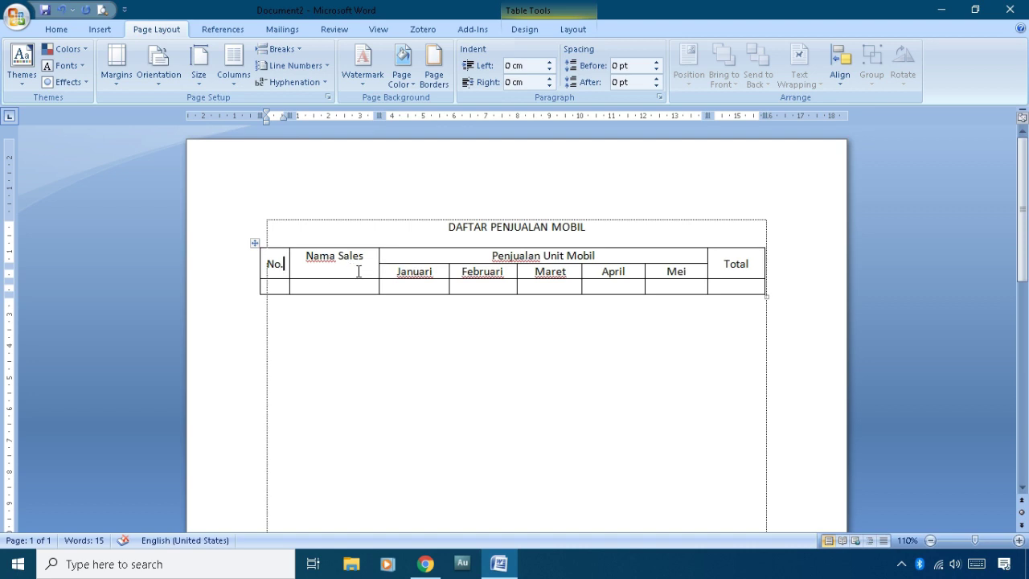
Step: Insert a new column between the Nama Sales and Penjualan Unit Mobil columns
click(368, 259)
click(581, 30)
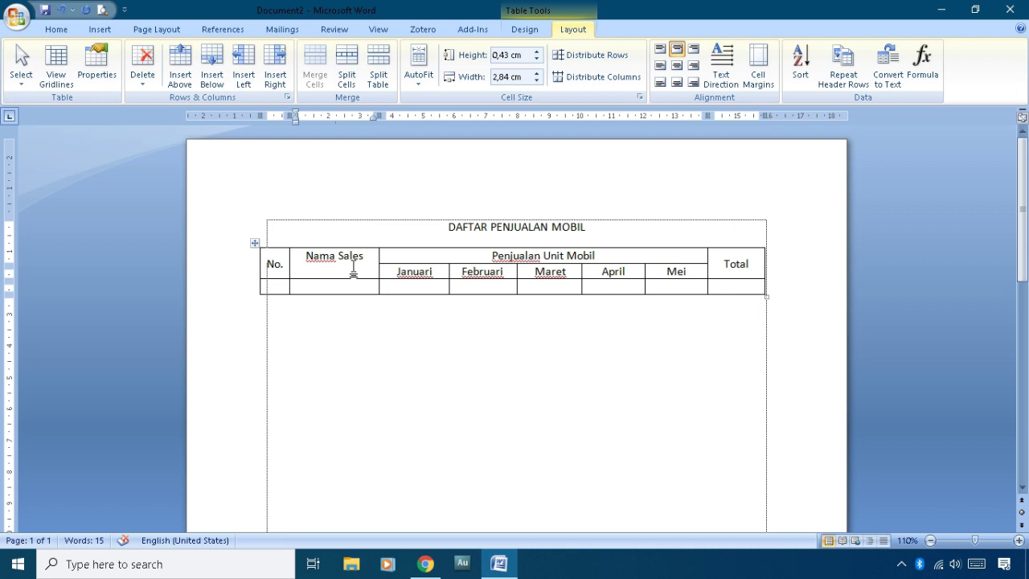
click(283, 74)
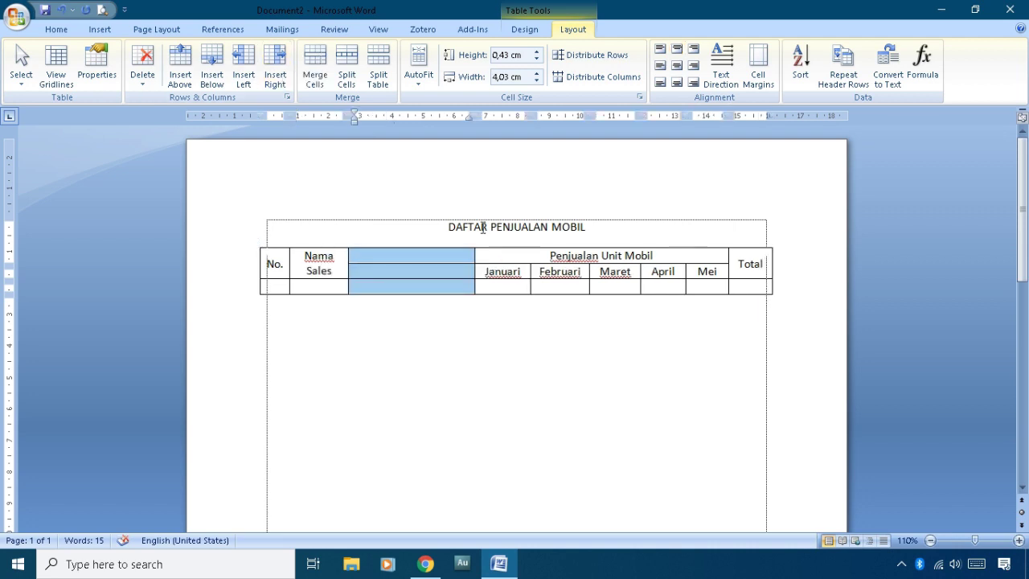
click(436, 259)
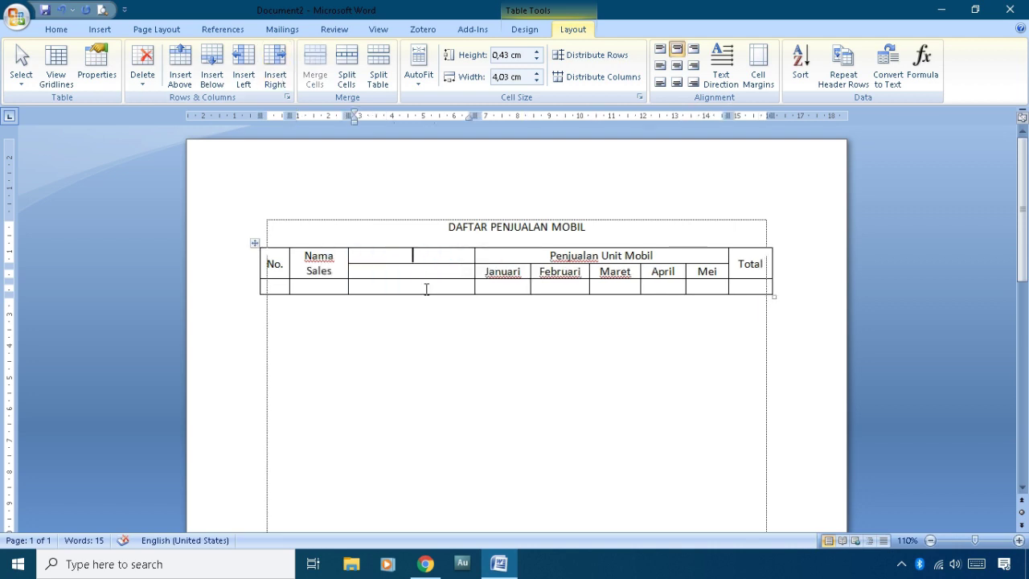
click(424, 287)
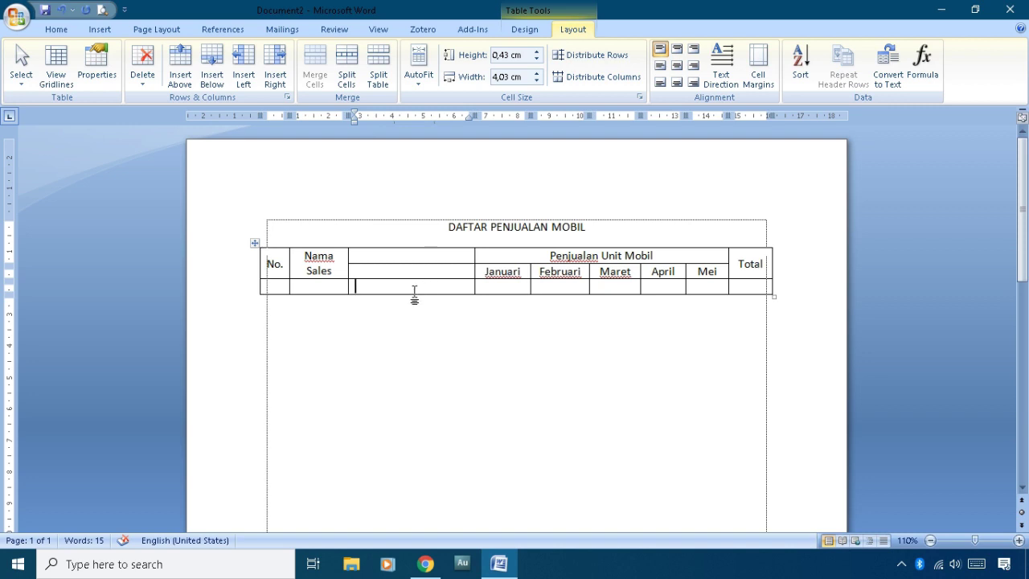
Step: Merge the new column's two heading cells and enter "Jenis Kelamin" in the merged cell
drag(418, 262, 426, 276)
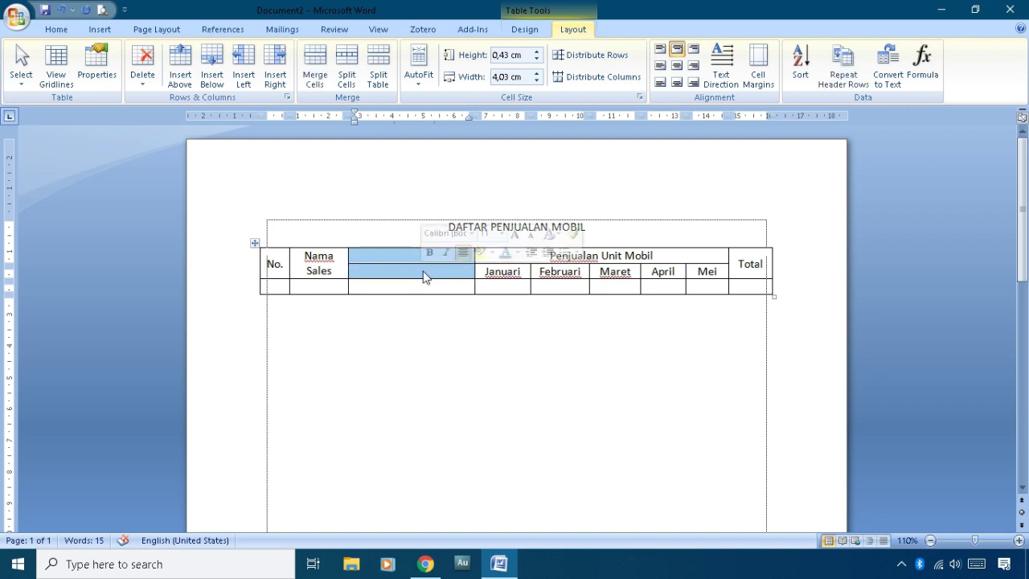
key(alt+j)
key(l)
key(m)
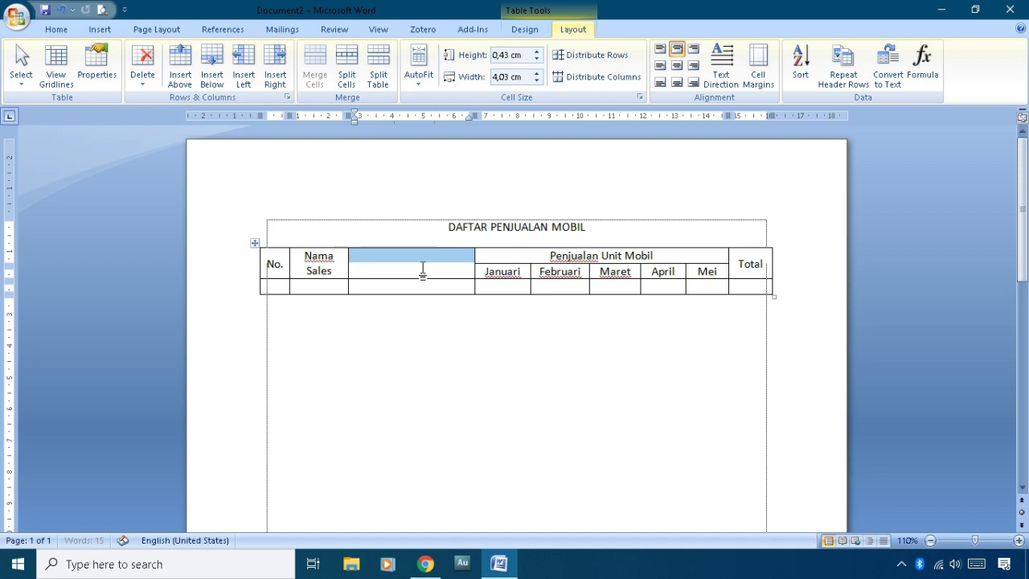
text(Jenis Kelamin)
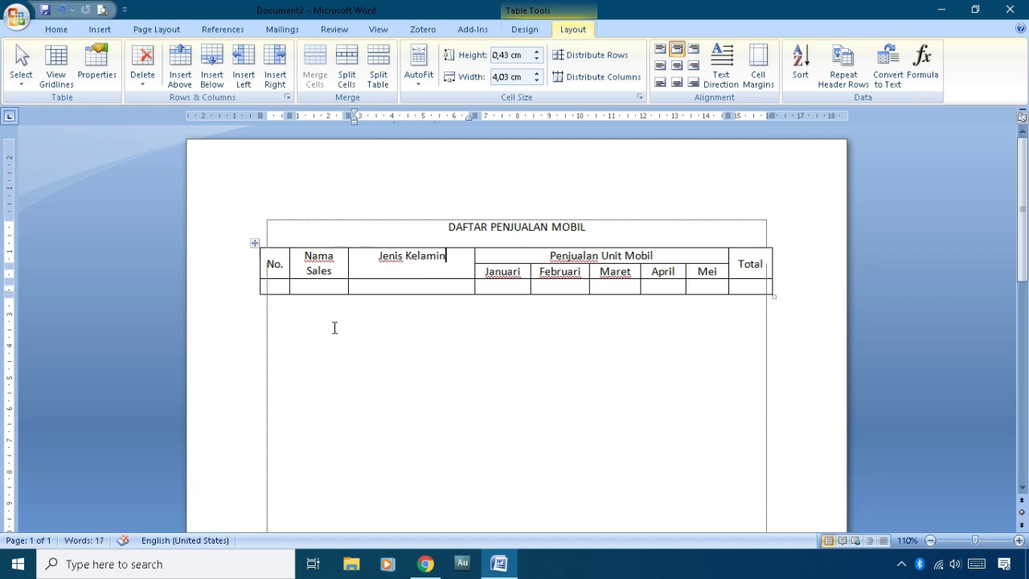
Step: Split the empty cell below the Jenis Kelamin heading into 2 columns and 1 row
click(407, 286)
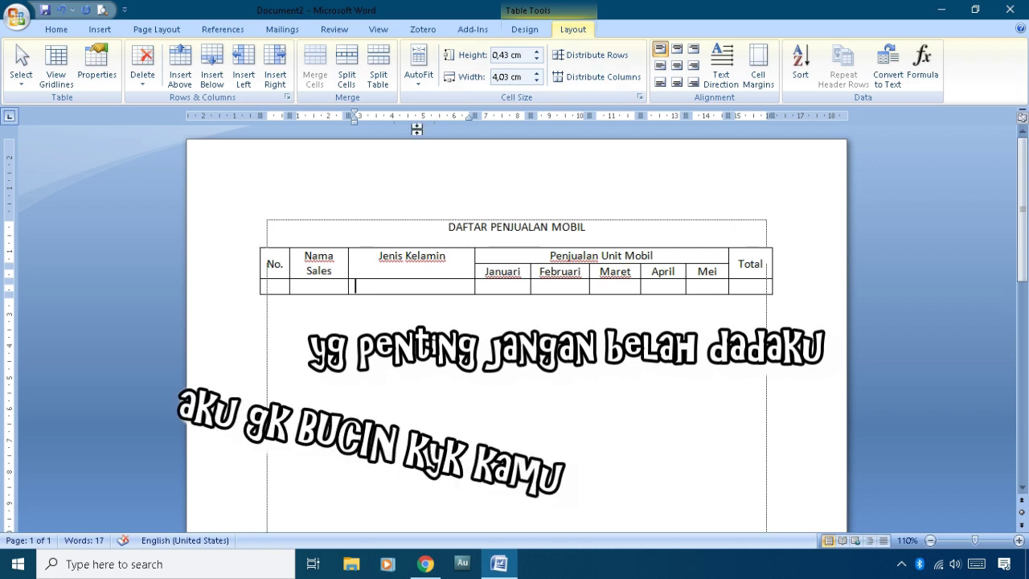
click(348, 65)
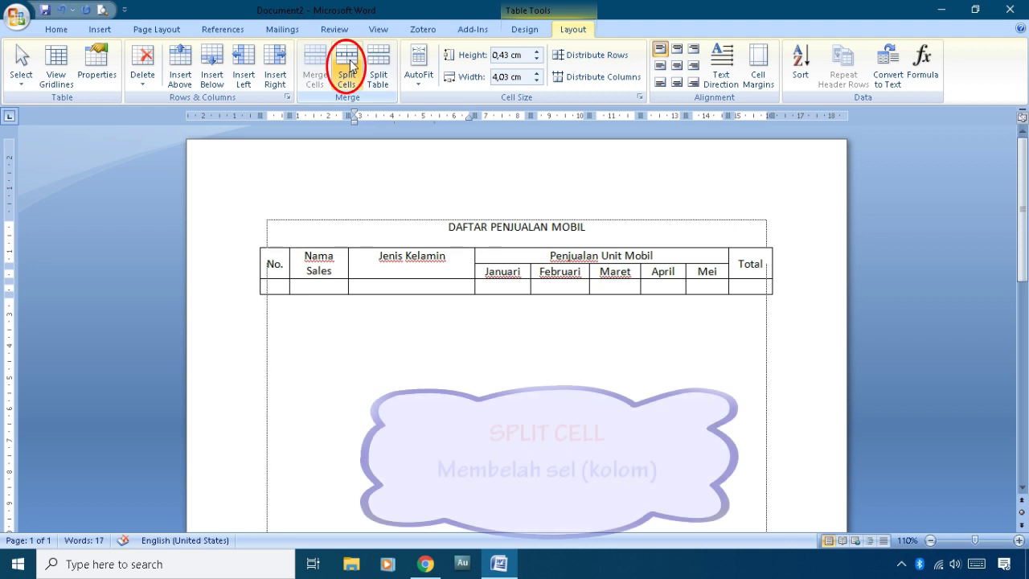
click(532, 242)
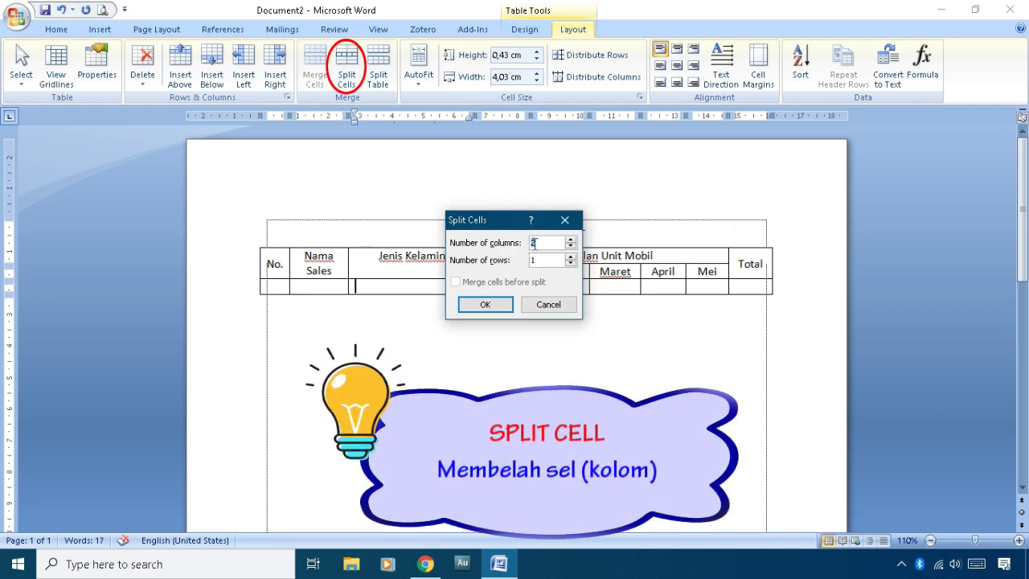
drag(496, 218, 549, 207)
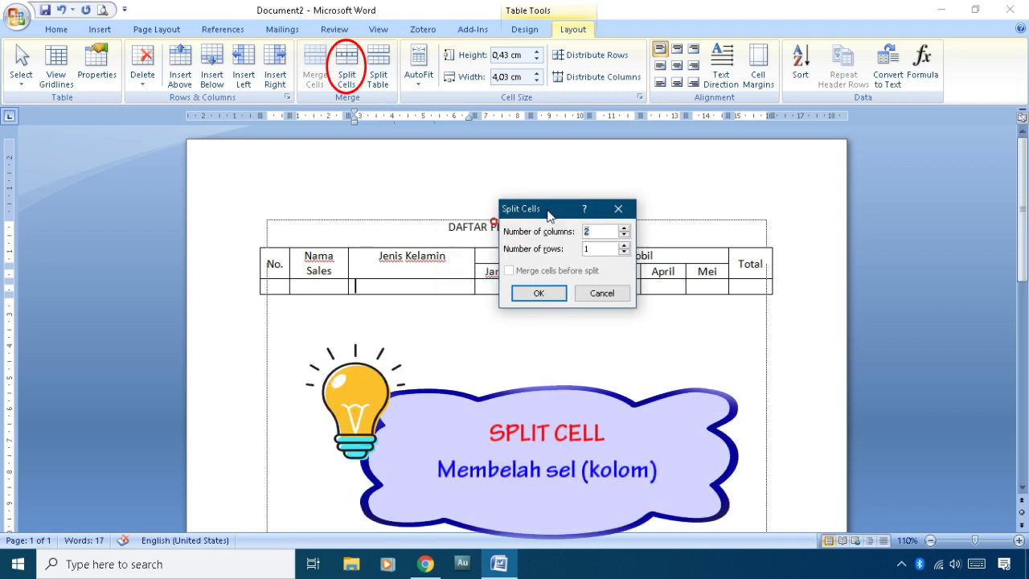
click(592, 249)
click(539, 292)
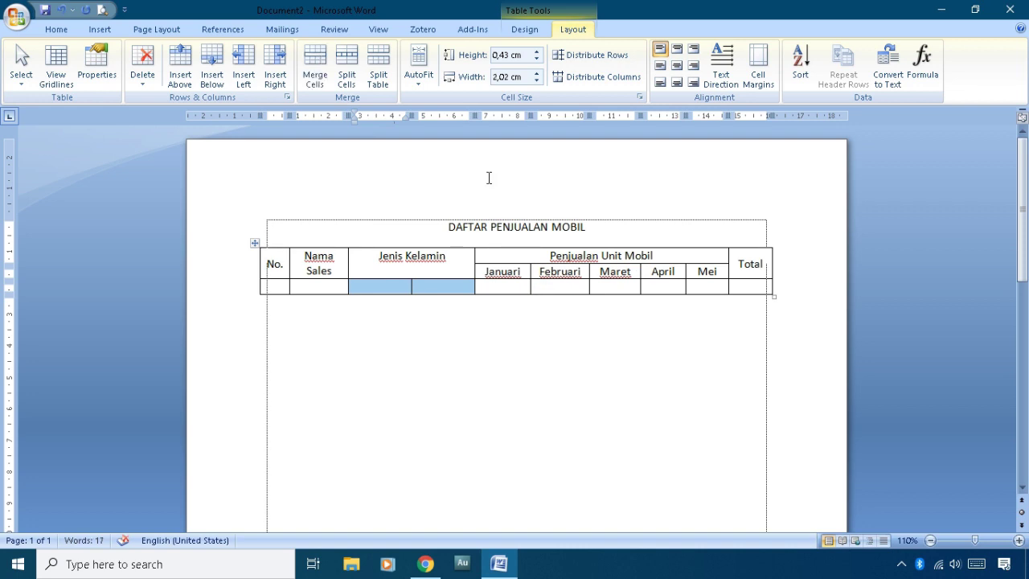
Step: Undo the two-column split and try splitting the cell below Jenis Kelamin into 3 columns and 1 row instead
key(ctrl+z)
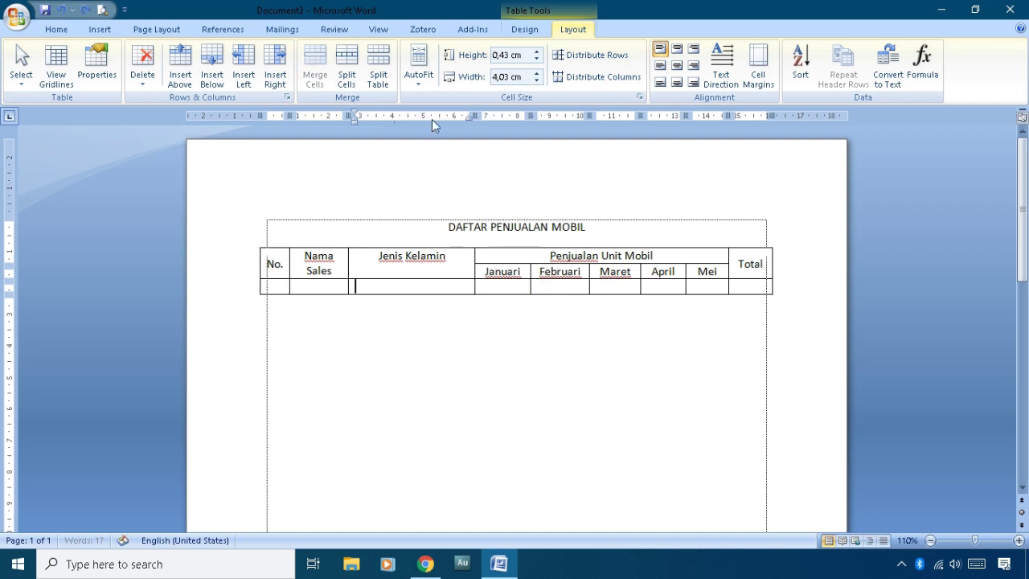
click(349, 70)
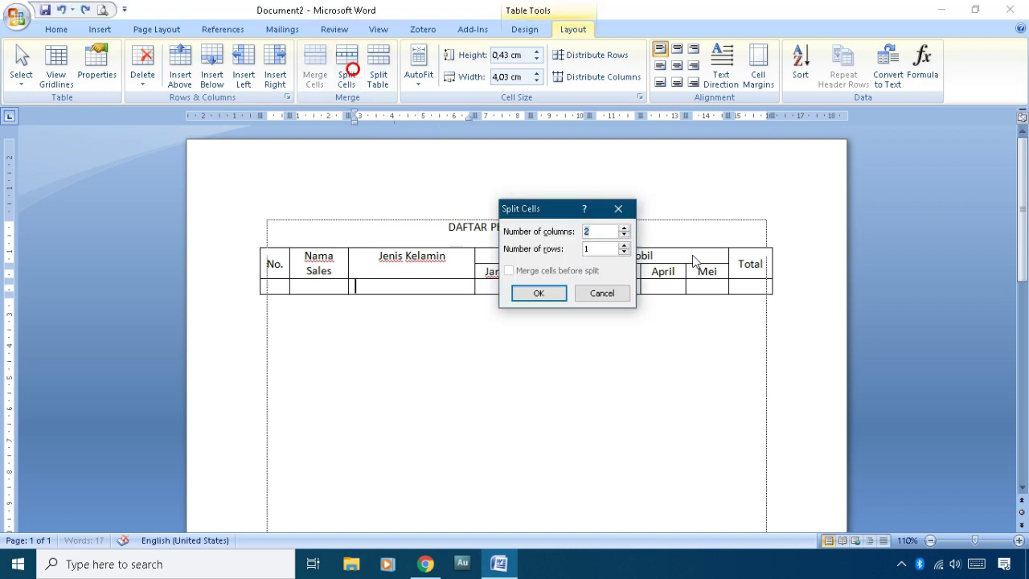
click(624, 229)
click(624, 229)
click(624, 250)
click(539, 293)
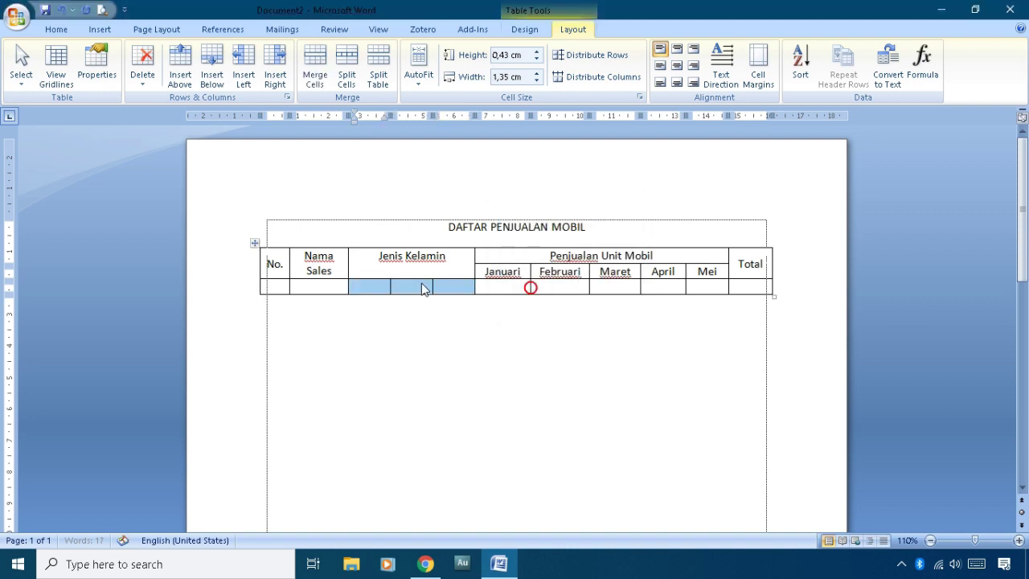
click(444, 286)
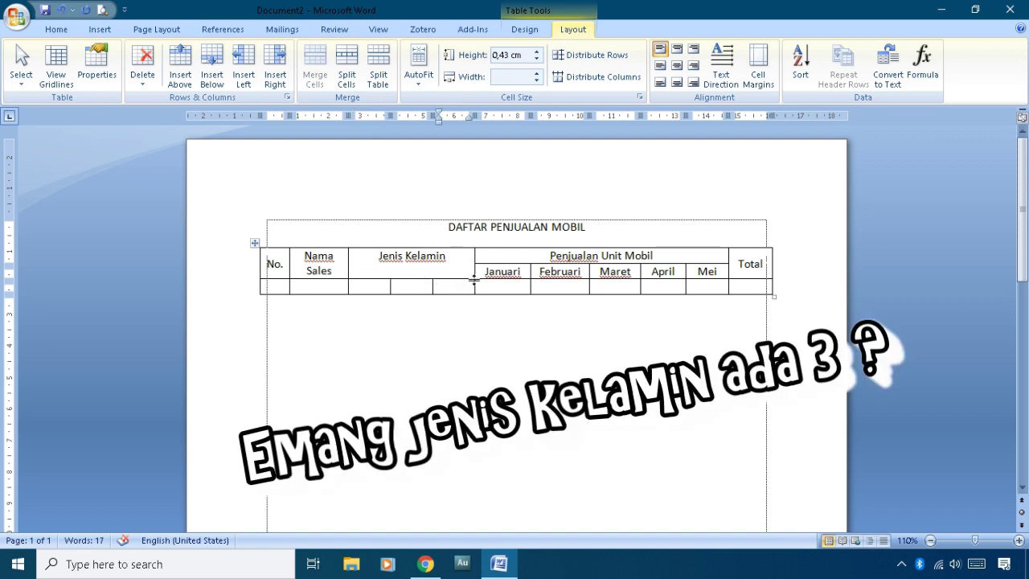
key(ctrl+z)
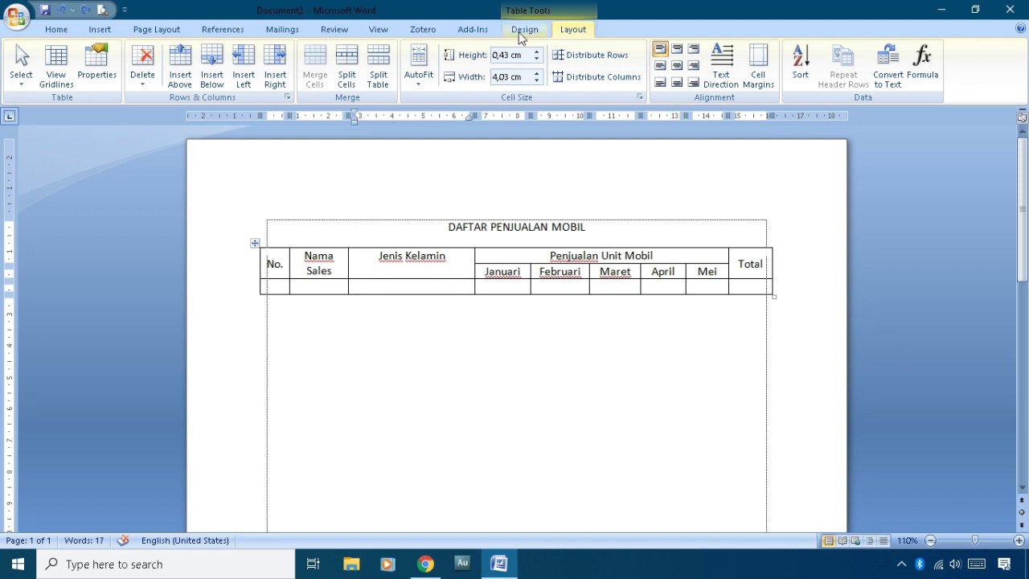
Step: Draw a vertical border through the empty cell below Jenis Kelamin with Draw Table, dividing it into two cells
click(533, 32)
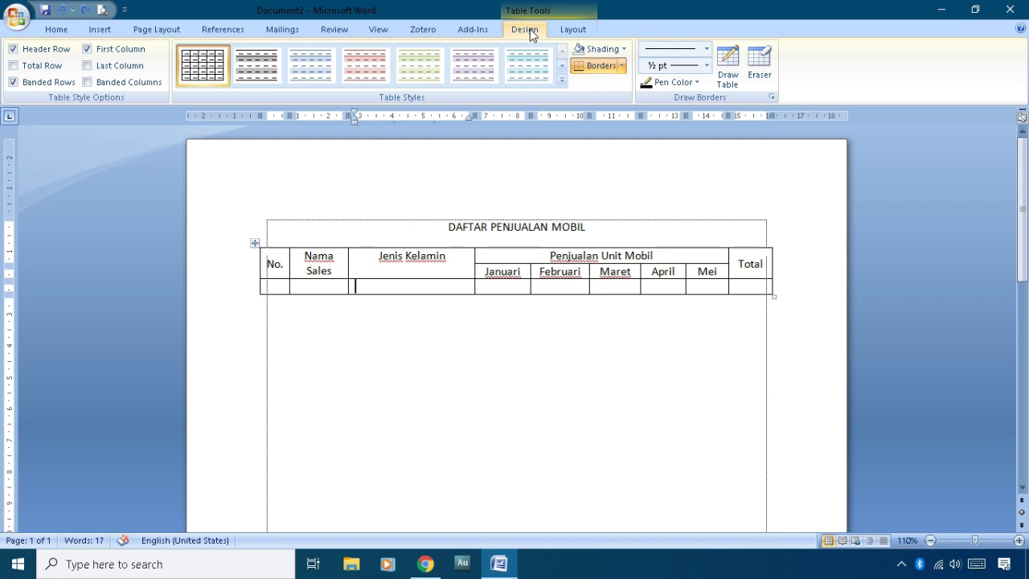
click(737, 74)
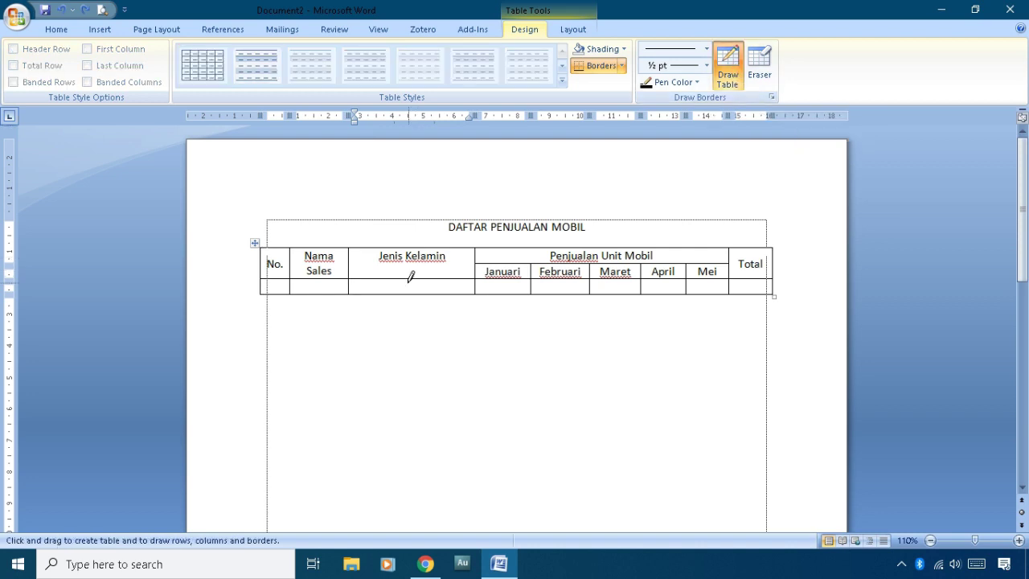
drag(410, 273, 407, 292)
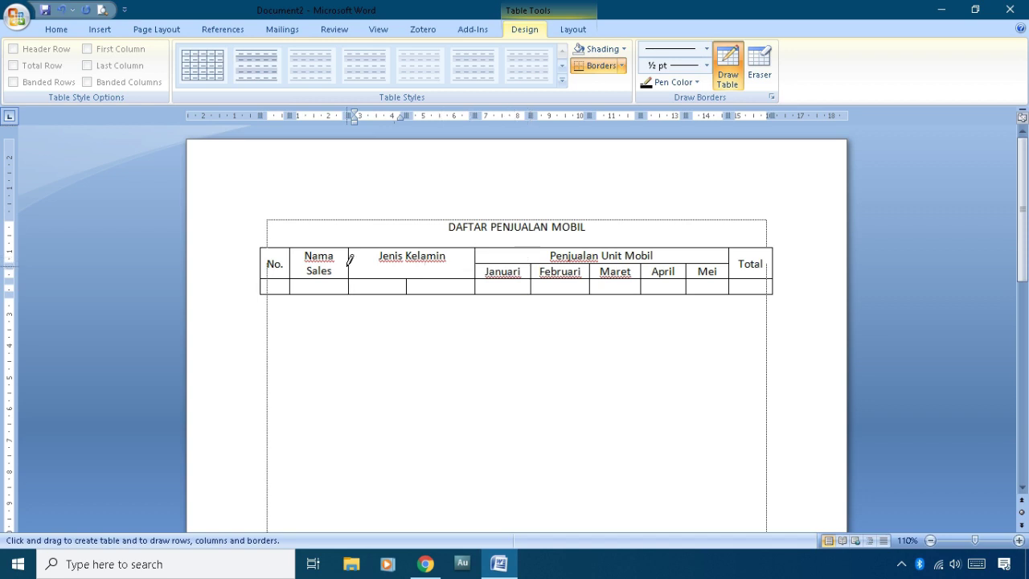
Step: Try drawing a horizontal border across the Jenis Kelamin heading cell and removing it with the table Eraser
drag(349, 262, 471, 257)
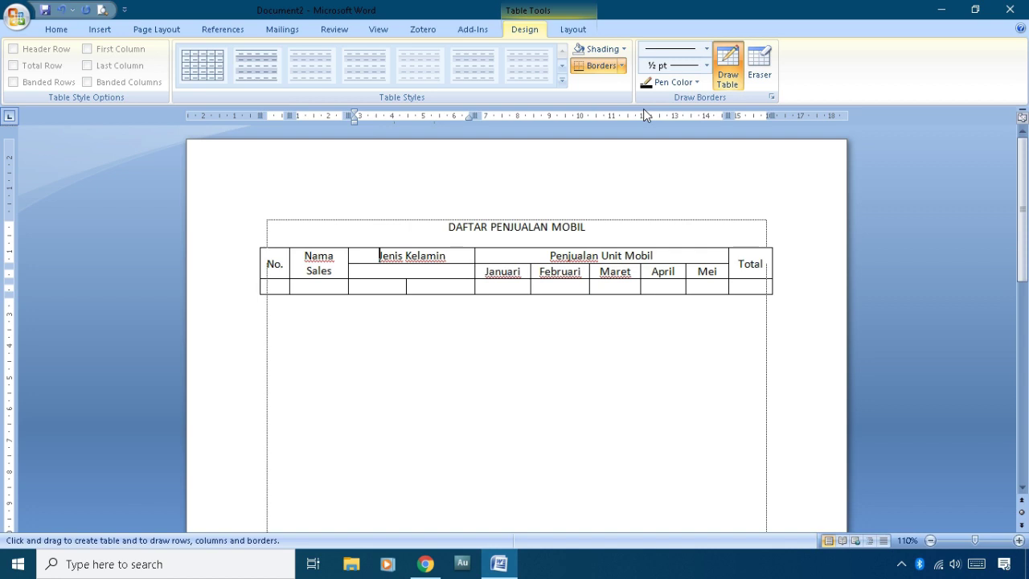
click(760, 65)
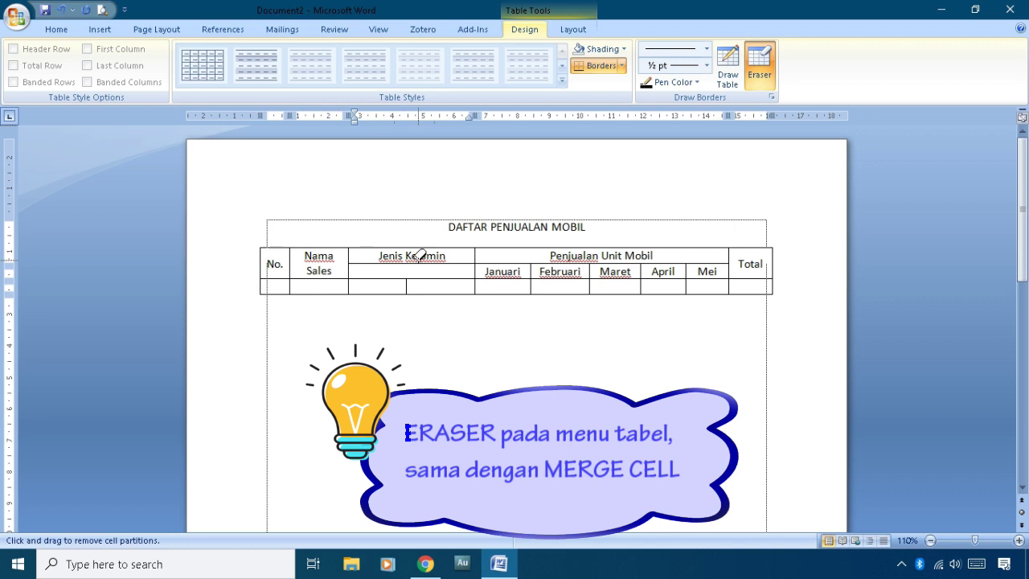
click(373, 262)
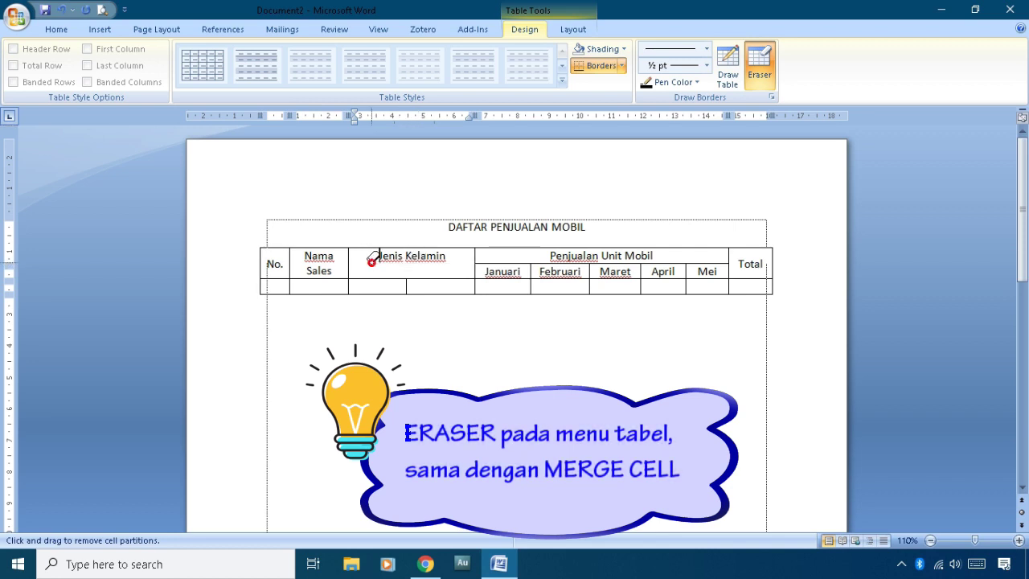
Step: Centre the Jenis Kelamin heading both horizontally and vertically in its cell
right_click(418, 259)
click(394, 258)
click(573, 29)
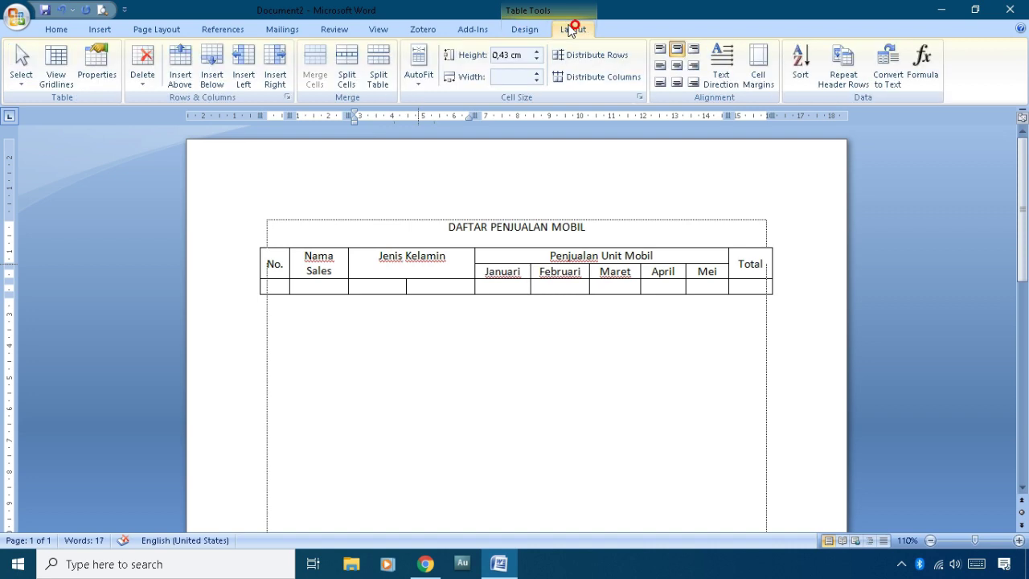
click(677, 66)
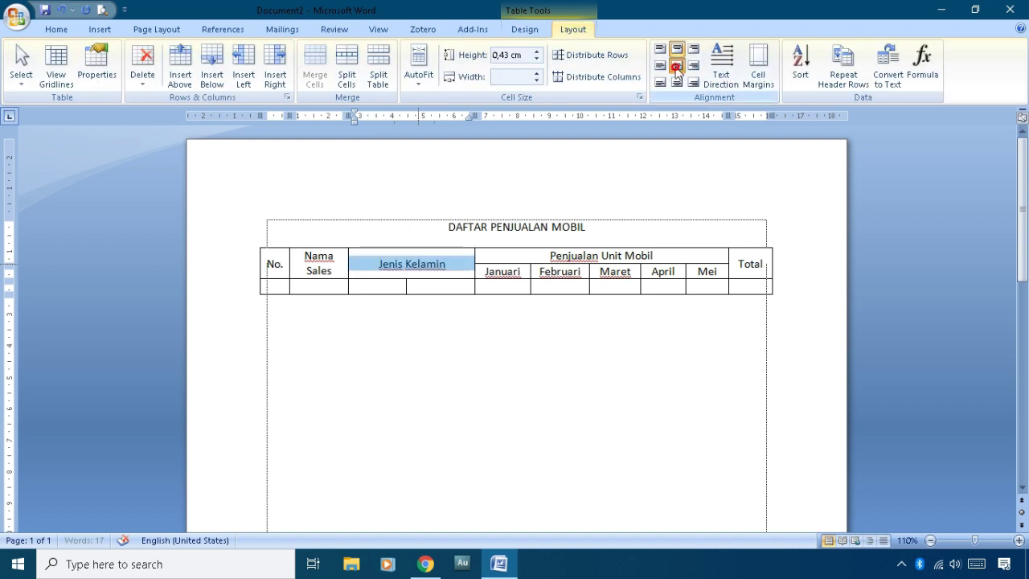
Step: Enter "L" and "P" in the two cells below the Jenis Kelamin heading
click(383, 287)
text(L)
key(Tab)
text(P)
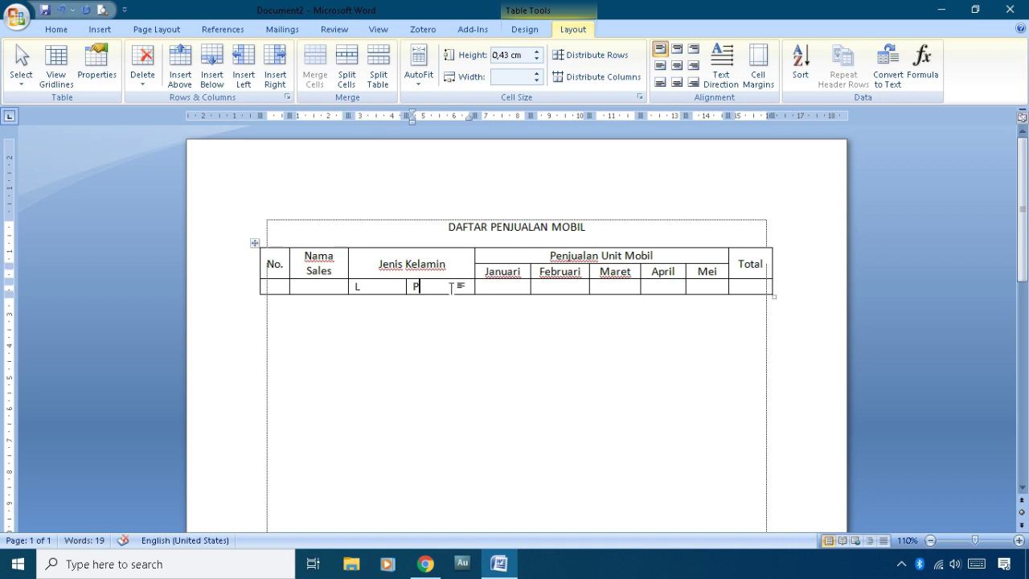
Step: Draw a horizontal border beneath the Jenis Kelamin text and try dividing the new lower cell with a vertical border
click(521, 29)
click(730, 75)
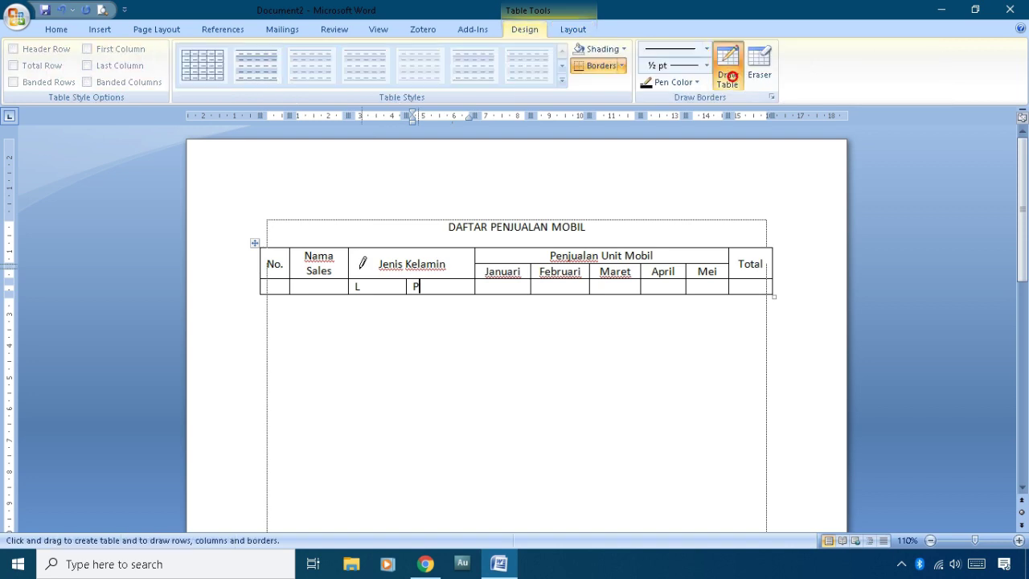
mouse_move(350, 263)
mouse_down()
mouse_move(469, 252)
mouse_move(413, 277)
mouse_up()
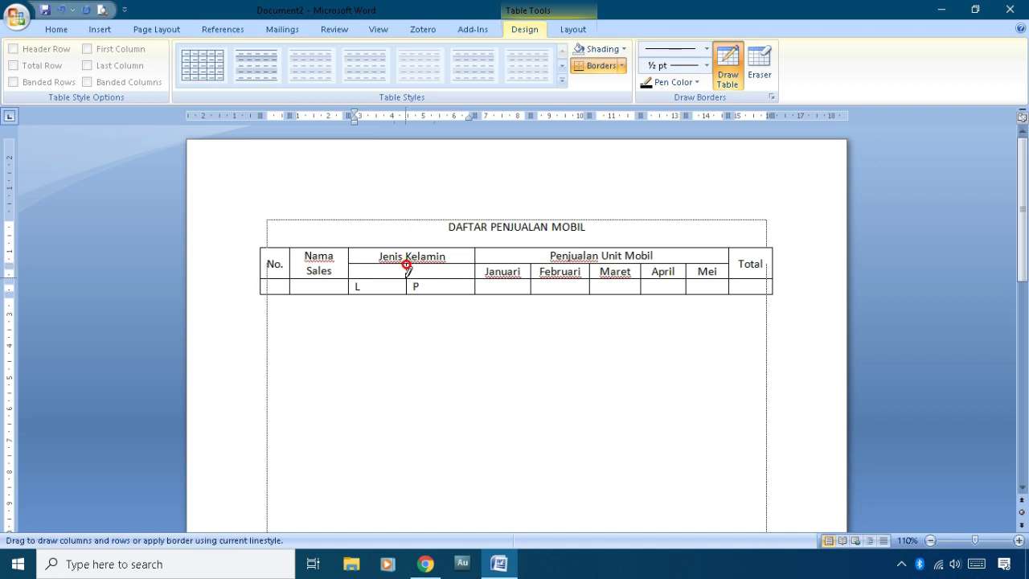
drag(404, 268, 408, 283)
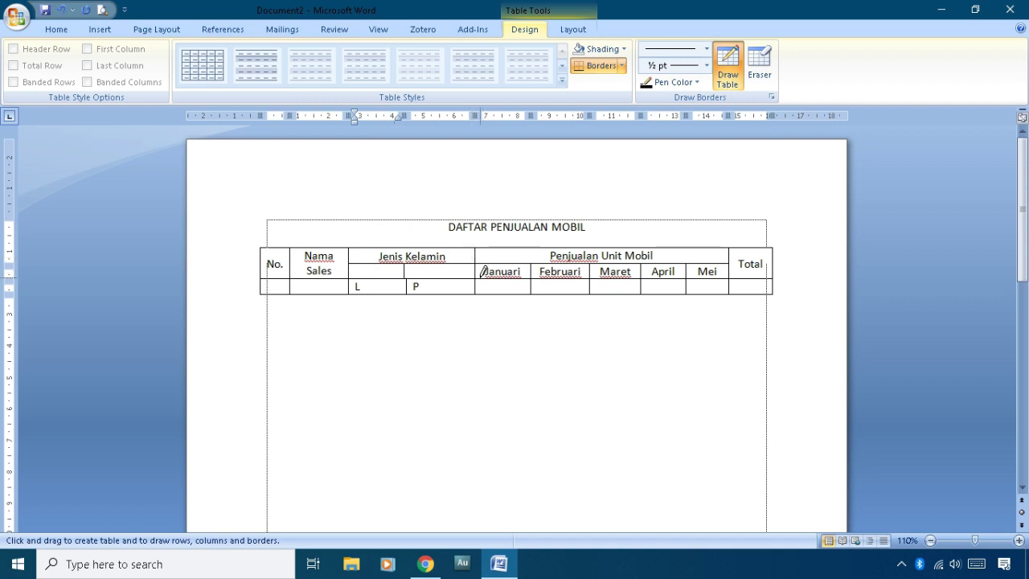
Step: Split the empty cell directly beneath the Jenis Kelamin heading into 2 columns and 1 row
click(571, 32)
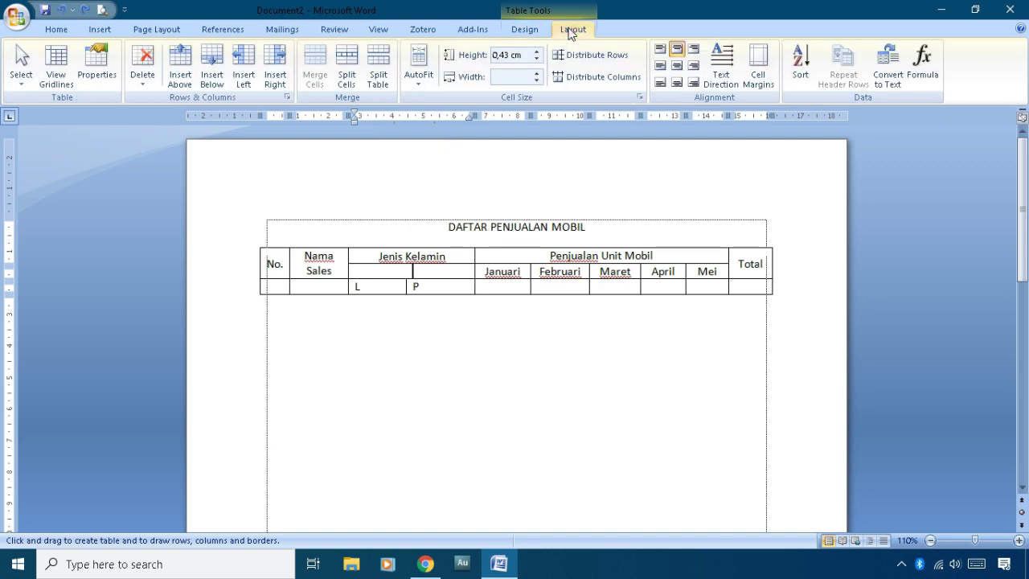
key(Escape)
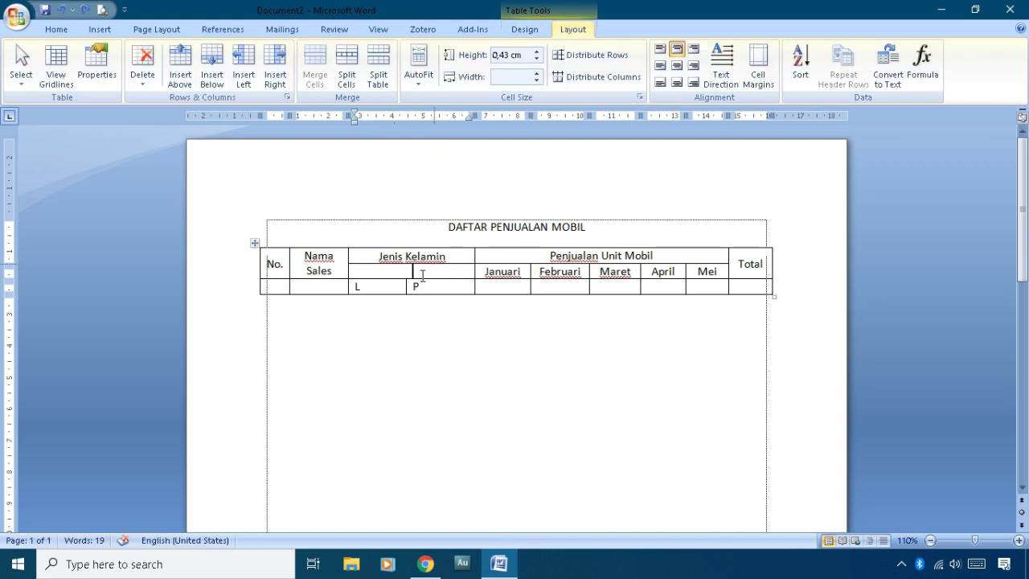
click(346, 65)
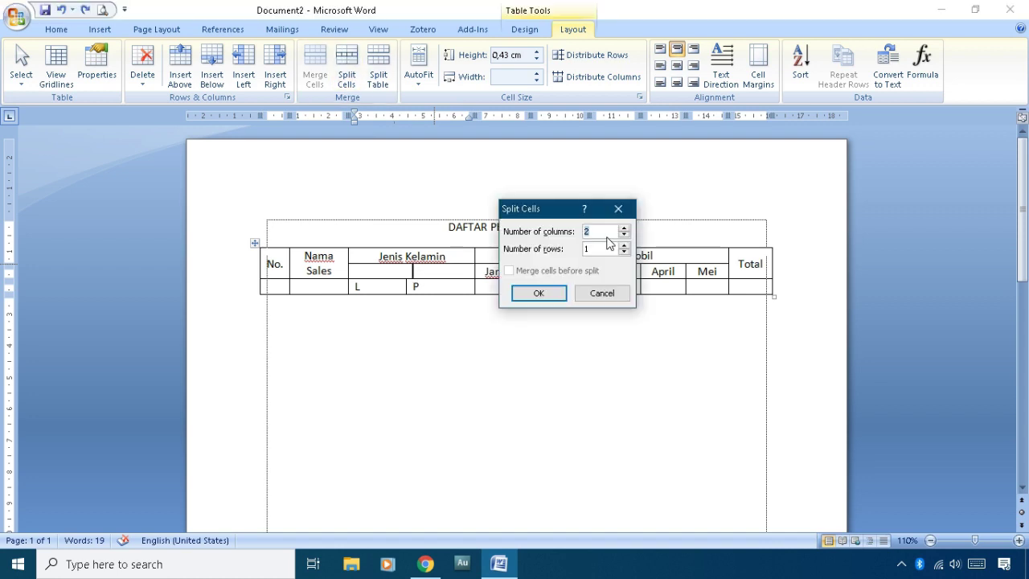
click(535, 291)
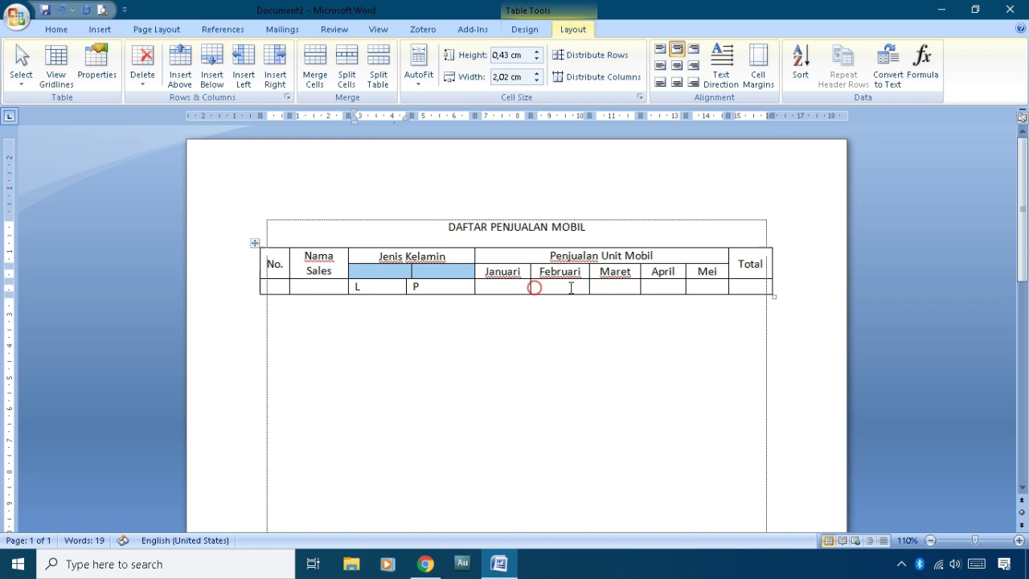
Step: Erase the border between the L and P cells to join them into one cell
click(434, 287)
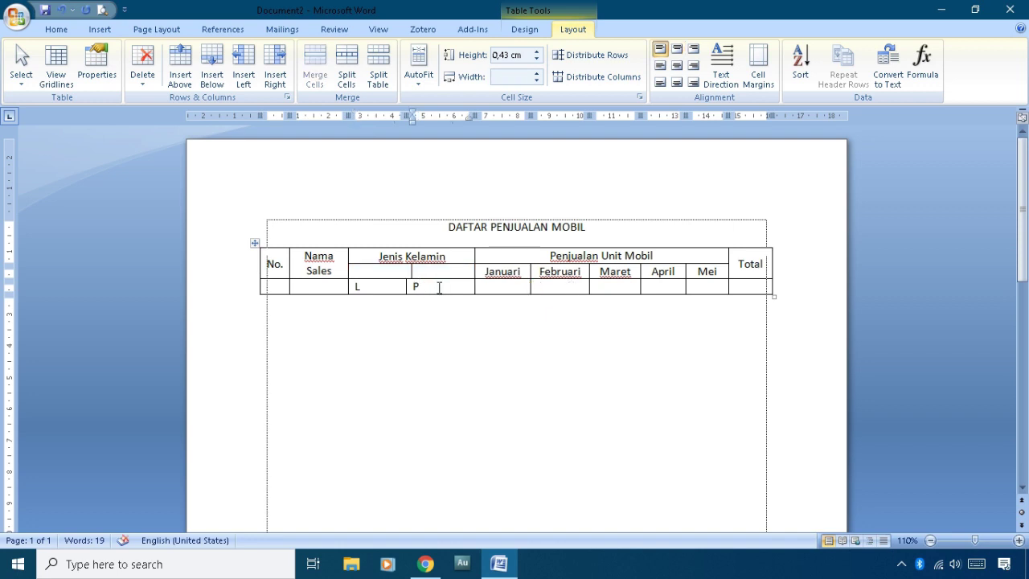
click(438, 286)
click(526, 31)
click(759, 64)
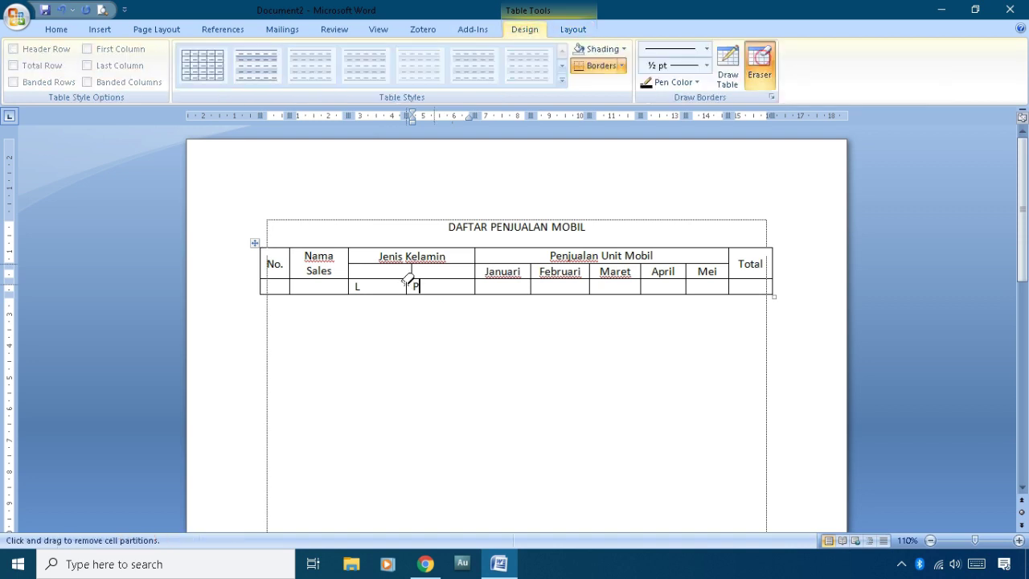
click(407, 281)
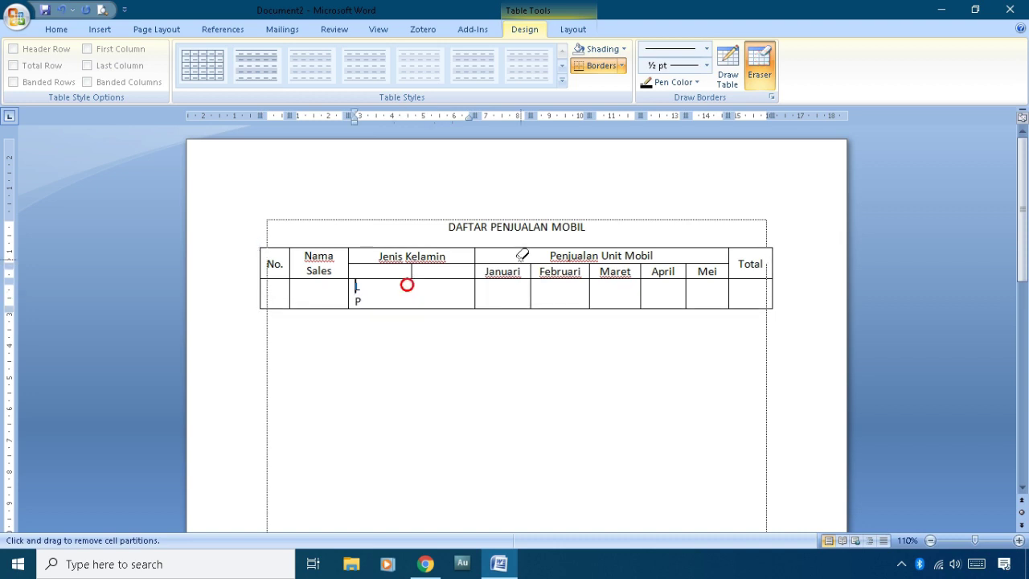
Step: Split the joined cell containing L and P into 2 columns and 1 row
click(738, 66)
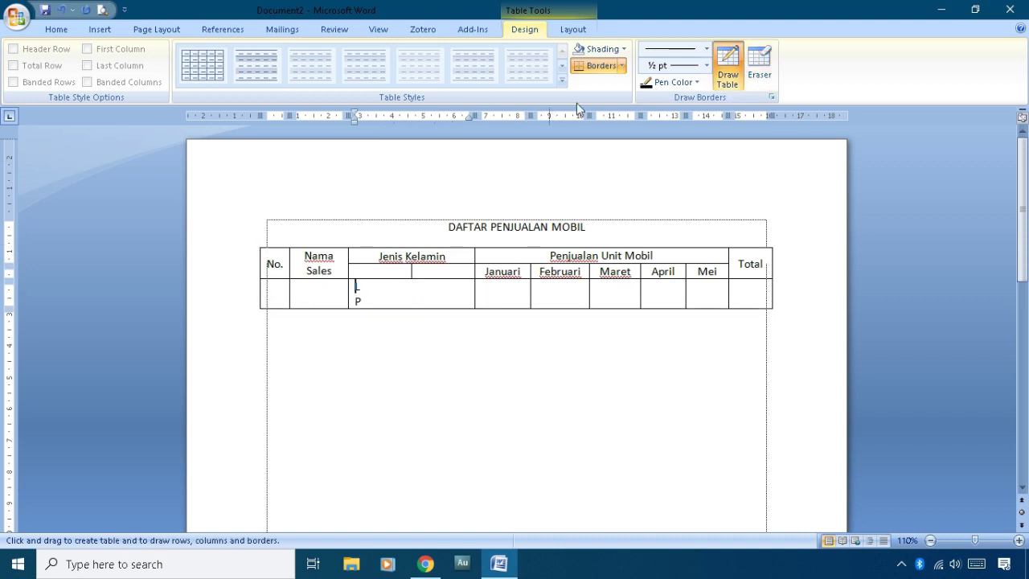
key(Escape)
click(572, 29)
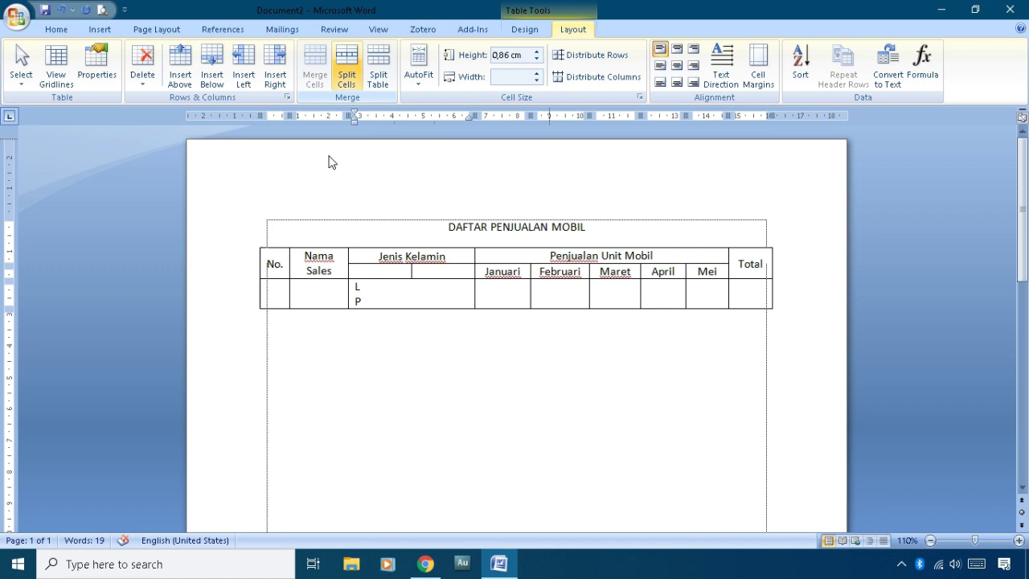
click(346, 68)
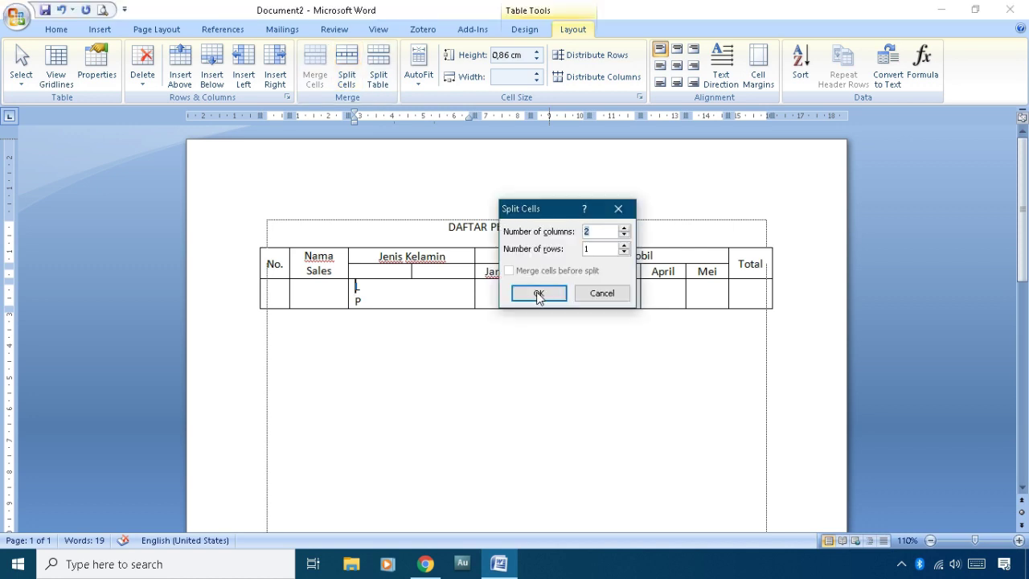
click(539, 293)
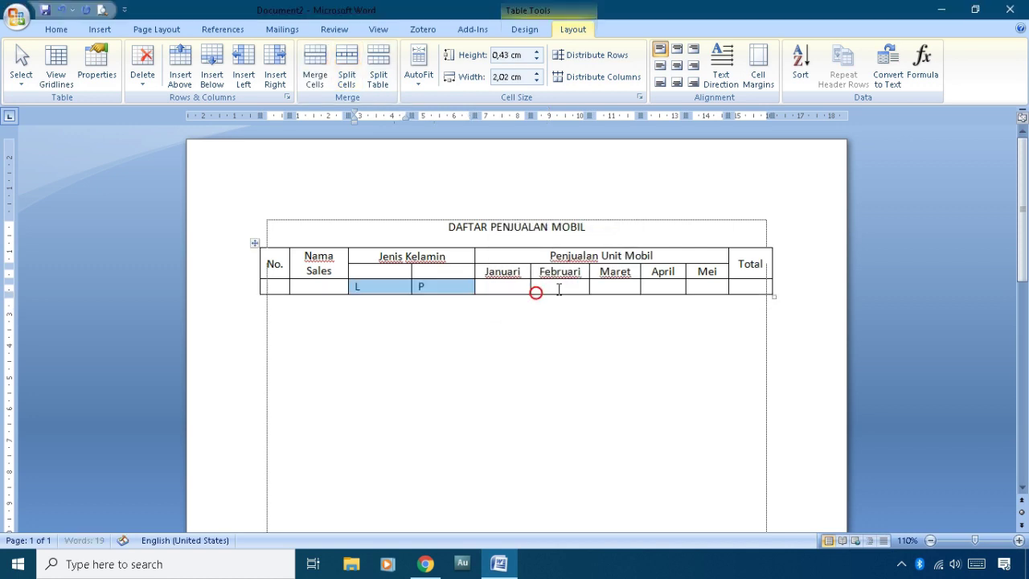
Step: Move L and P up into the two empty subheading cells directly beneath Jenis Kelamin
click(420, 288)
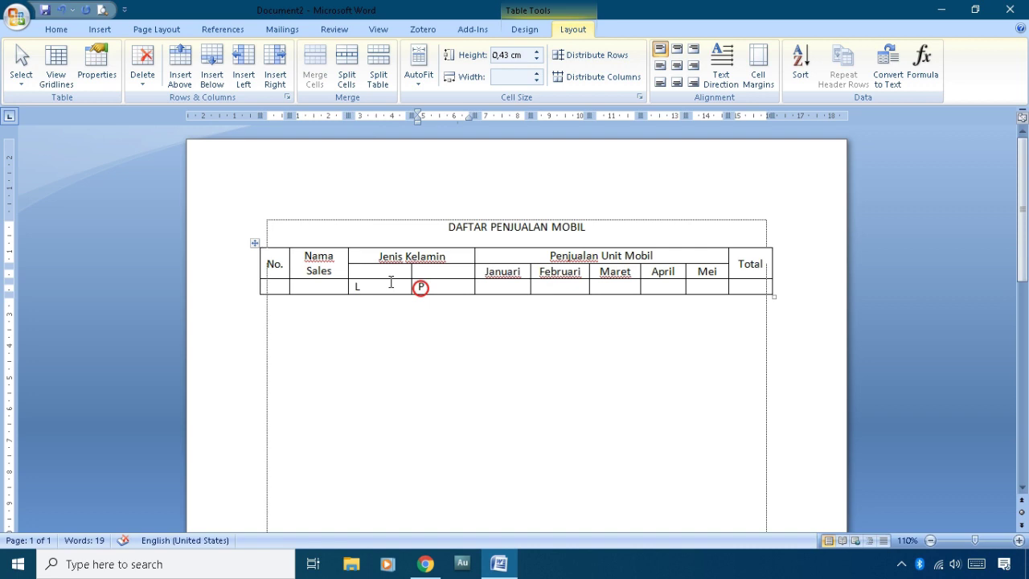
drag(354, 287, 430, 289)
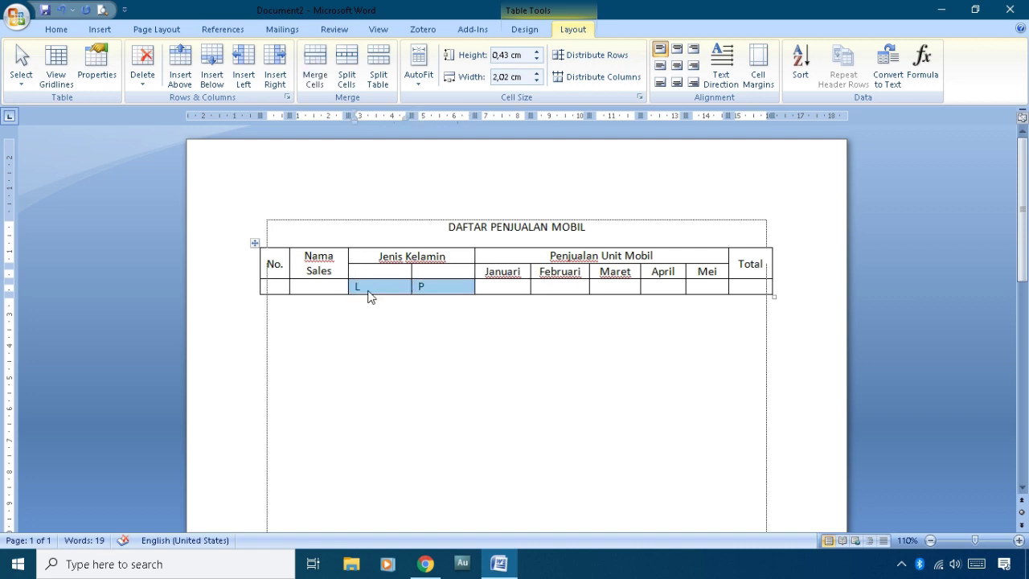
mouse_move(373, 277)
mouse_down()
mouse_move(368, 287)
mouse_move(528, 288)
mouse_move(355, 271)
mouse_up()
Step: Apply automatic numbering to the empty cell below the No. heading
click(285, 289)
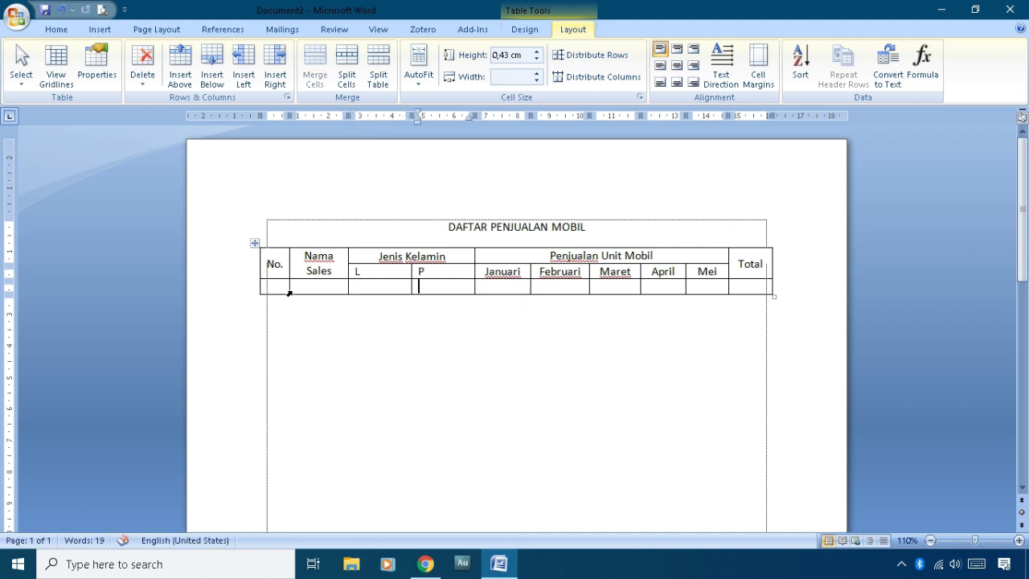
click(282, 288)
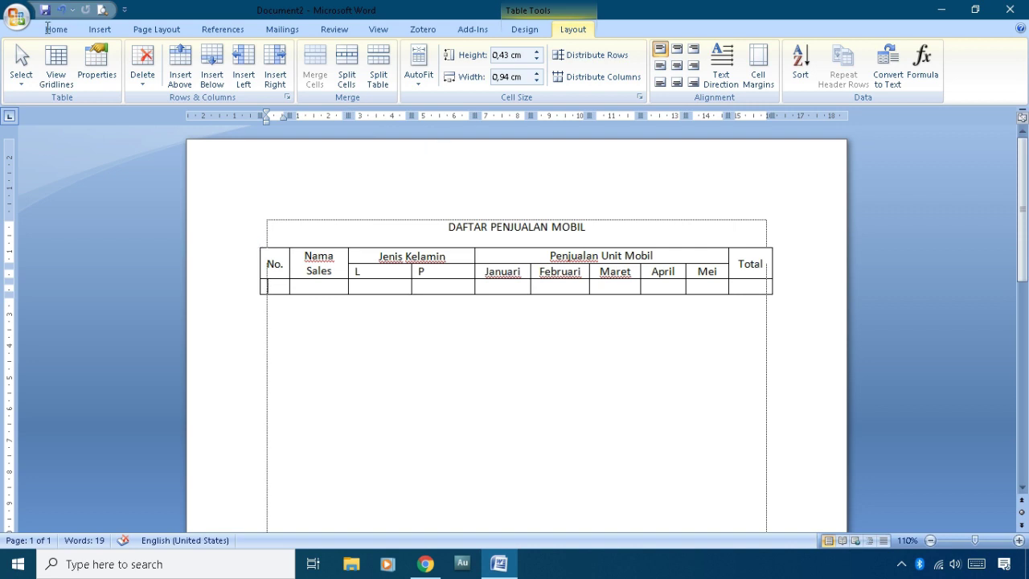
click(100, 30)
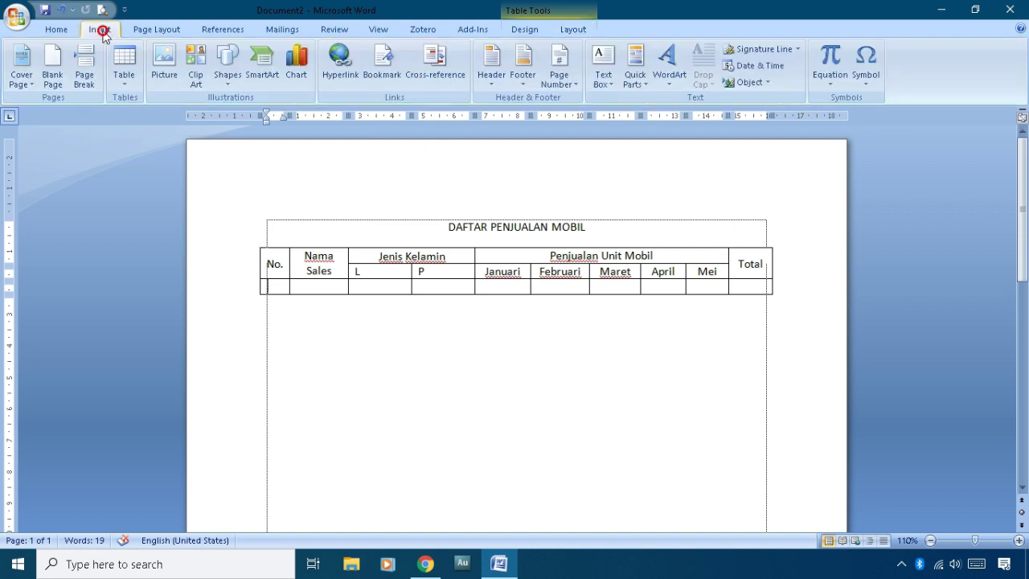
click(70, 30)
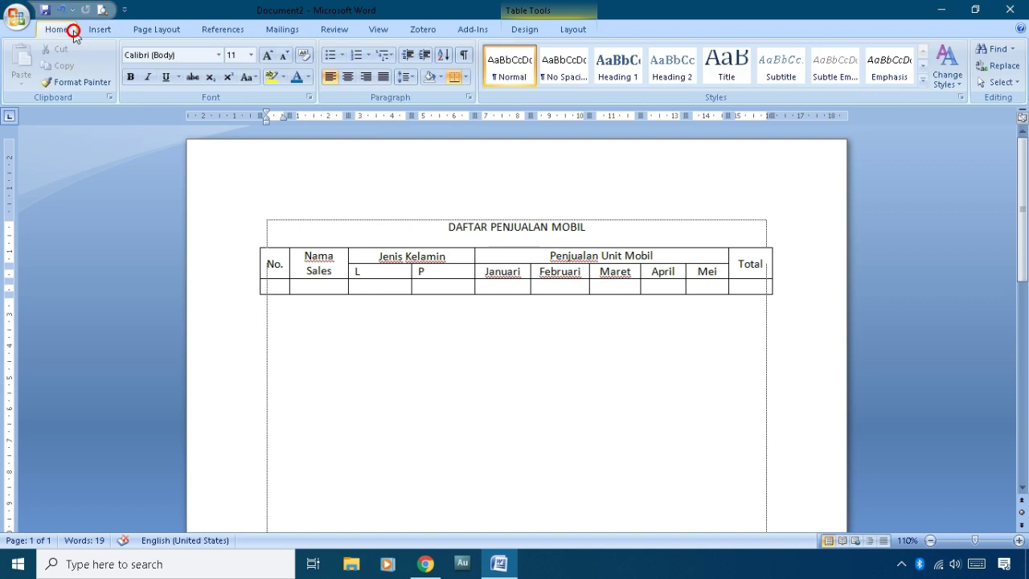
click(358, 56)
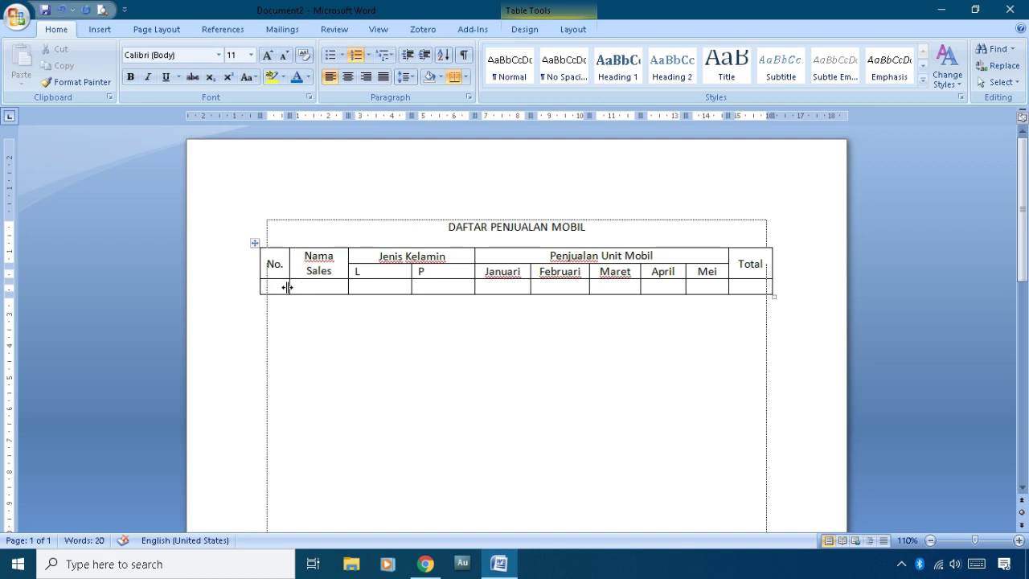
Step: Reduce the indent of the automatic number below No. so that it fits inside the narrow column
drag(285, 118, 303, 122)
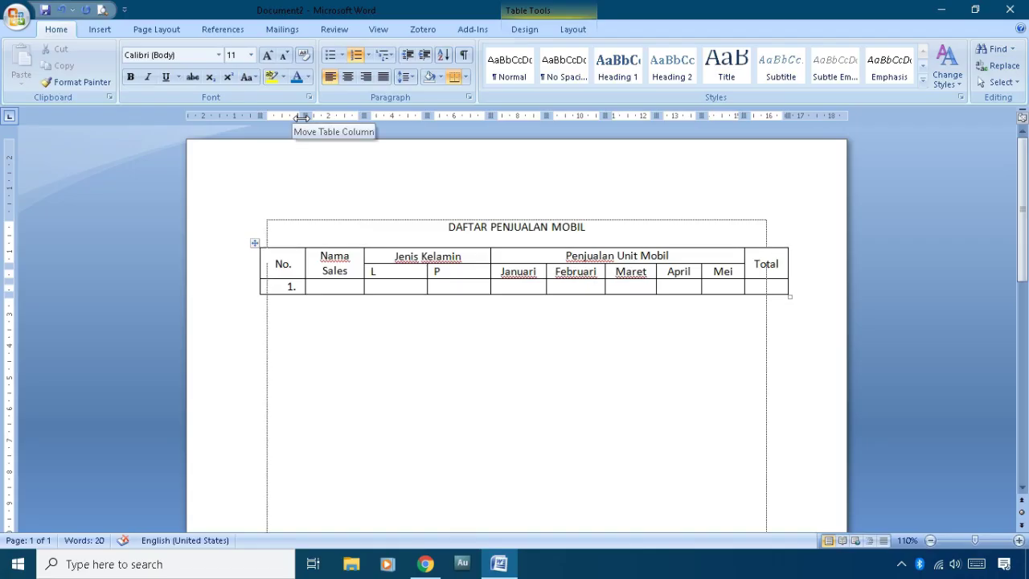
drag(302, 118, 290, 115)
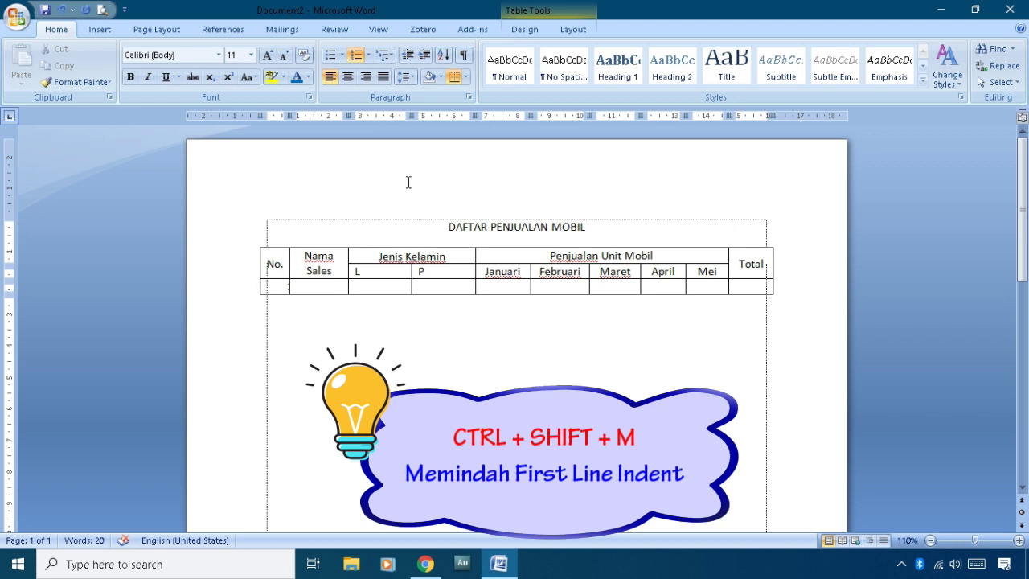
key(ctrl+shift+m)
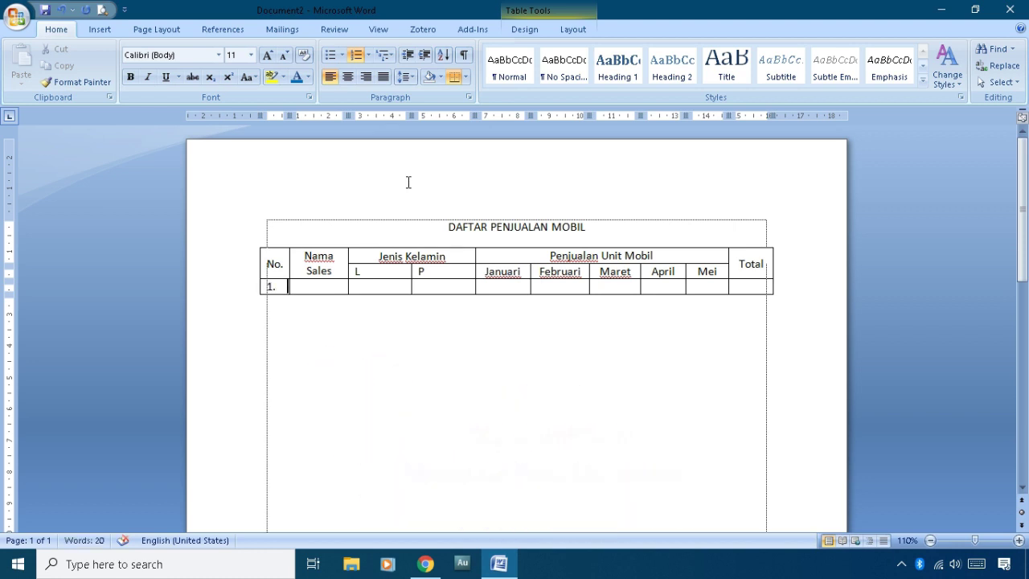
Step: Insert one automatically numbered row below row 1 of the table
click(309, 285)
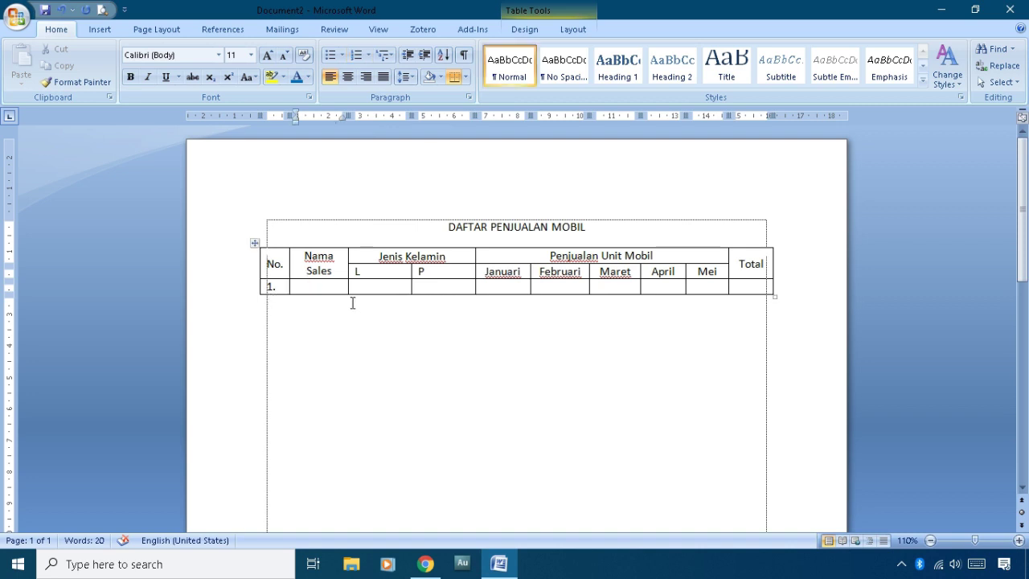
click(573, 29)
click(212, 74)
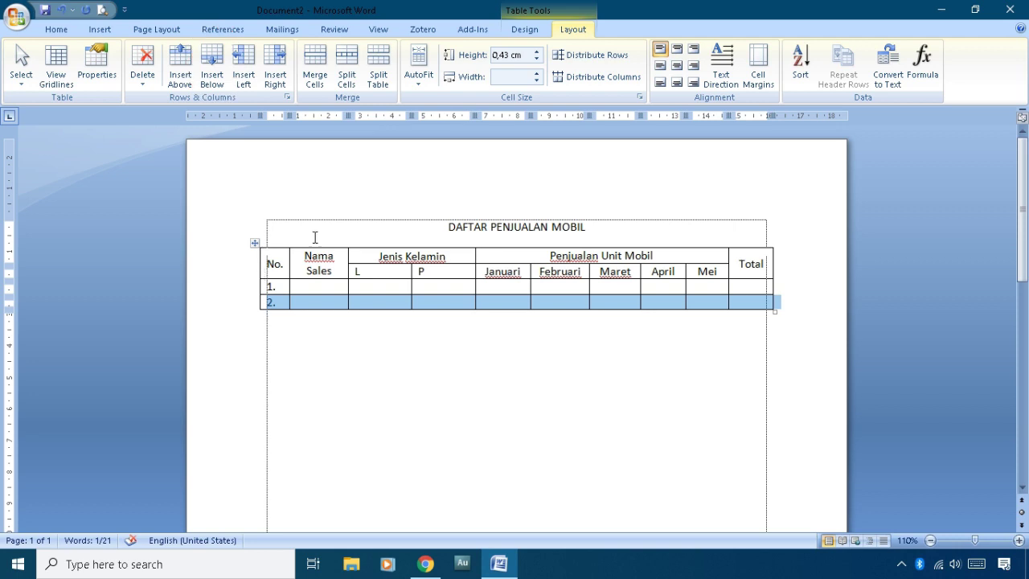
click(218, 70)
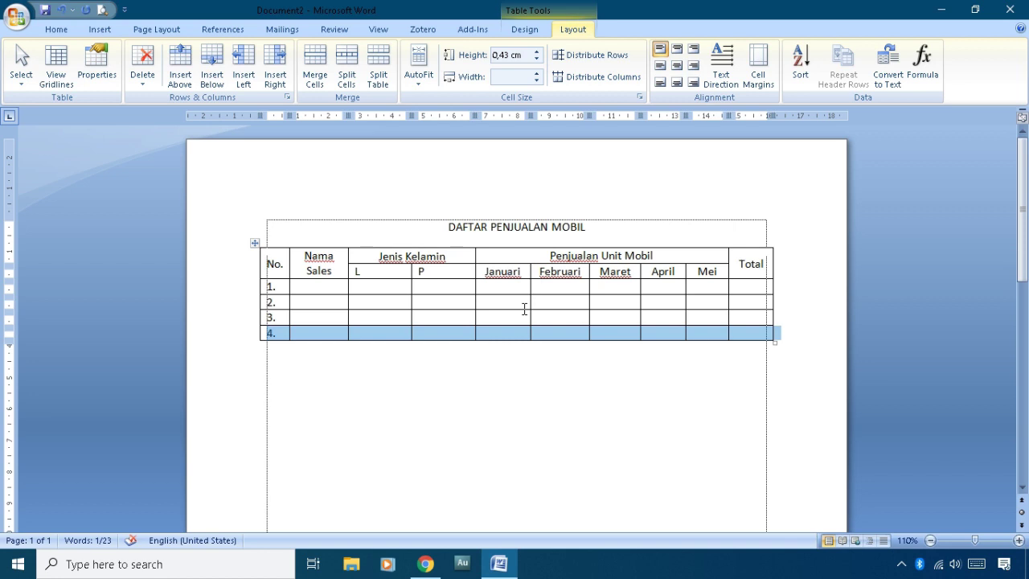
key(ctrl+z)
key(ctrl+z)
Step: Widen the Nama Sales column to about 3.25 cm so its heading fits on one line
click(332, 284)
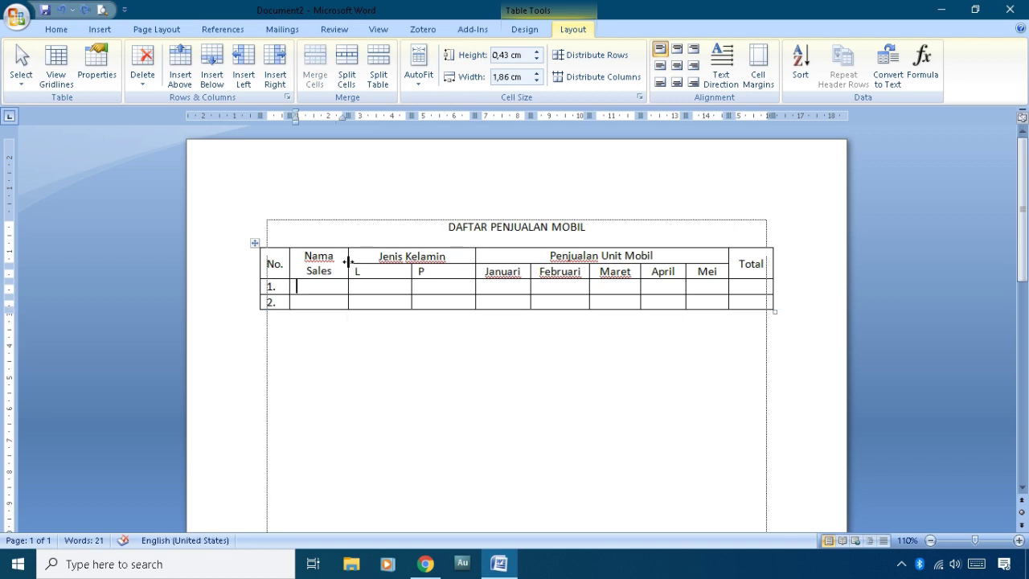
mouse_move(346, 261)
mouse_down()
mouse_move(402, 260)
mouse_move(392, 263)
mouse_move(405, 274)
mouse_up()
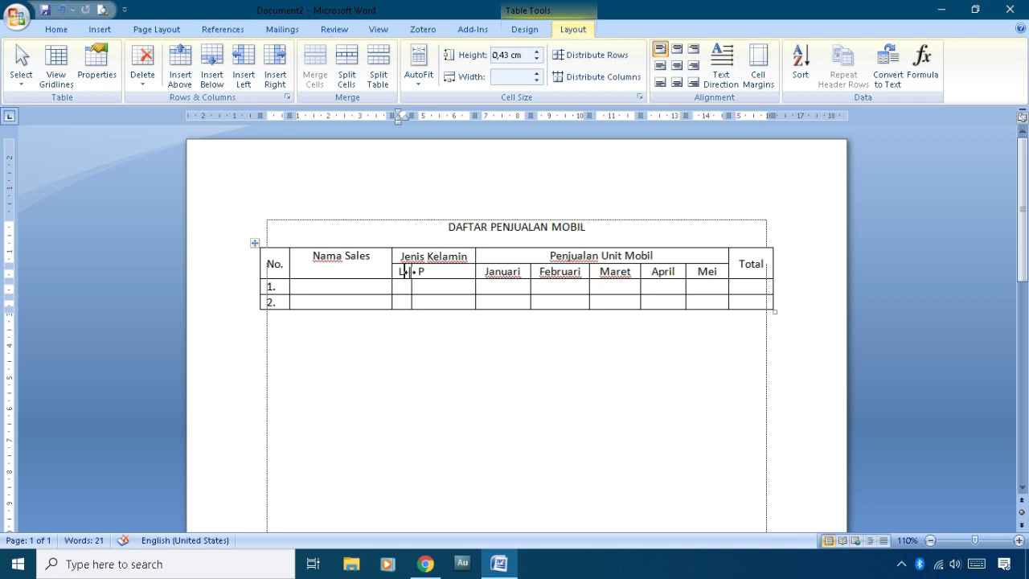
drag(407, 271, 432, 271)
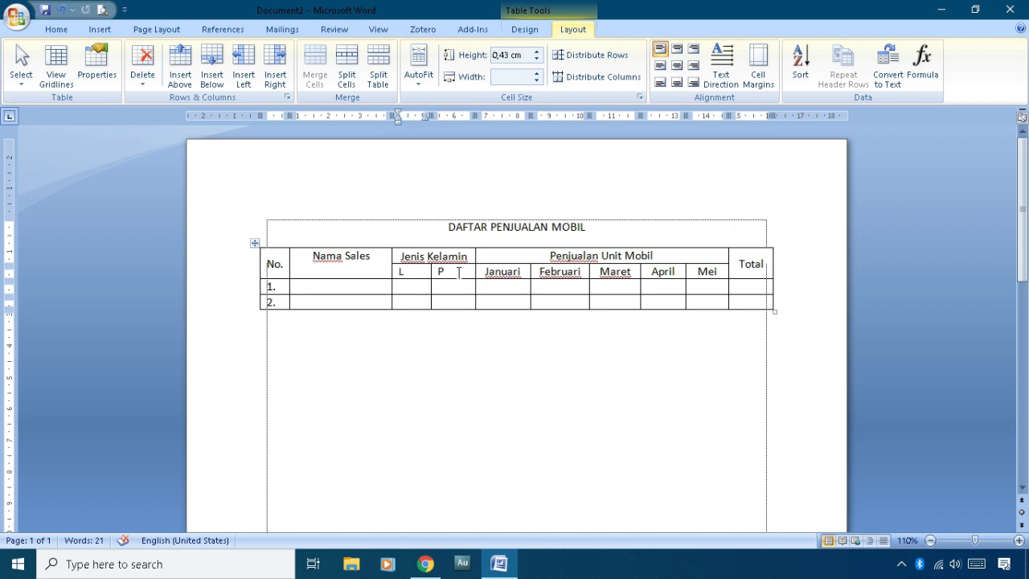
Step: Distribute the L and P columns evenly beneath Jenis Kelamin
drag(431, 274, 445, 302)
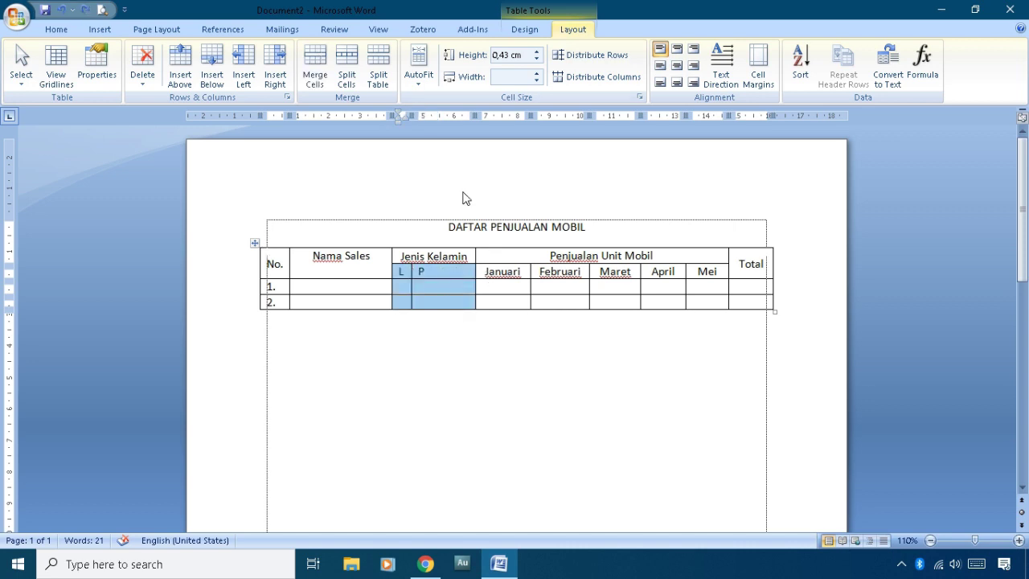
click(605, 79)
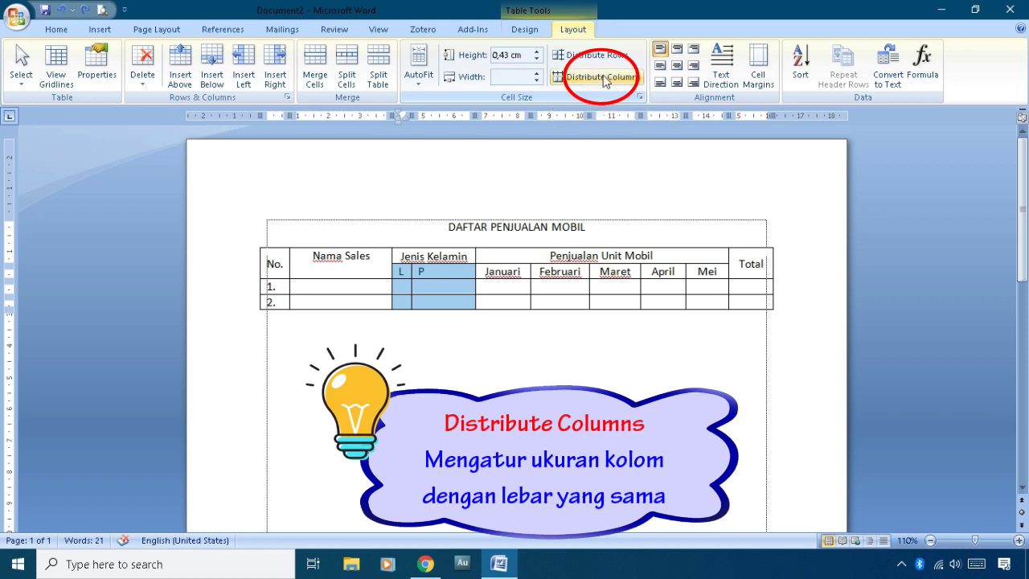
click(604, 78)
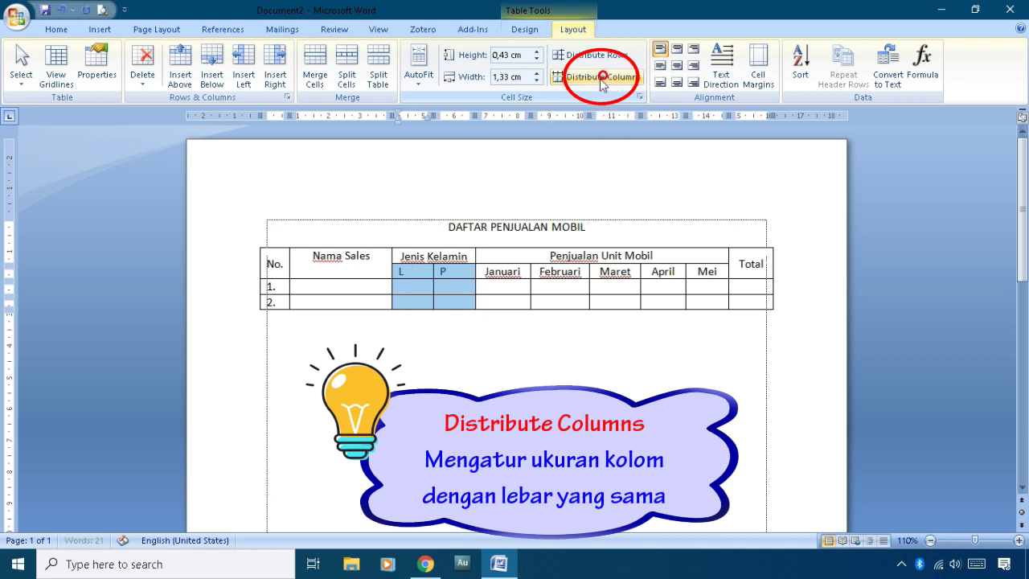
Step: Narrow the L and P columns beneath Jenis Kelamin to just fit their short subheadings
click(451, 272)
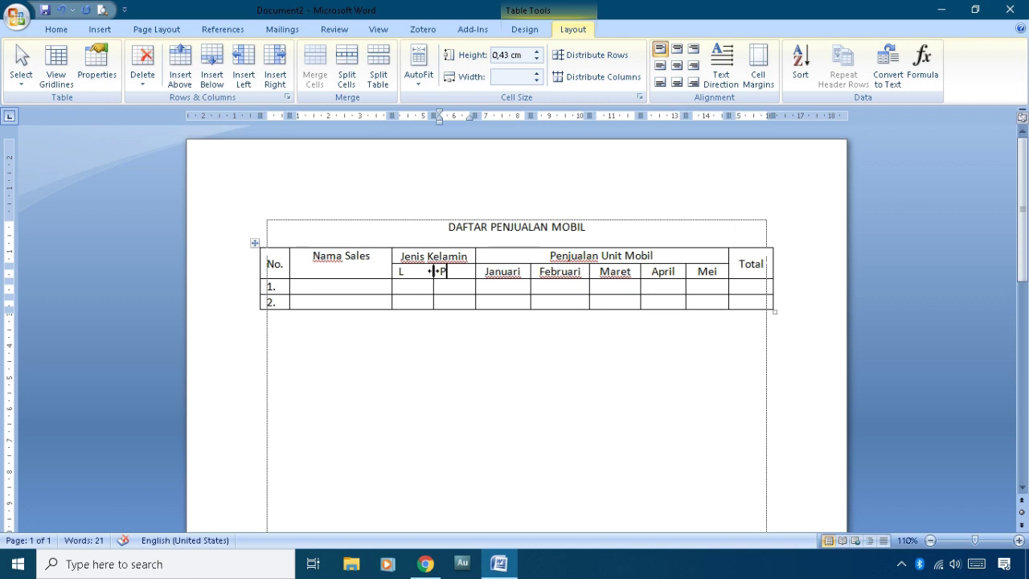
drag(433, 271, 424, 271)
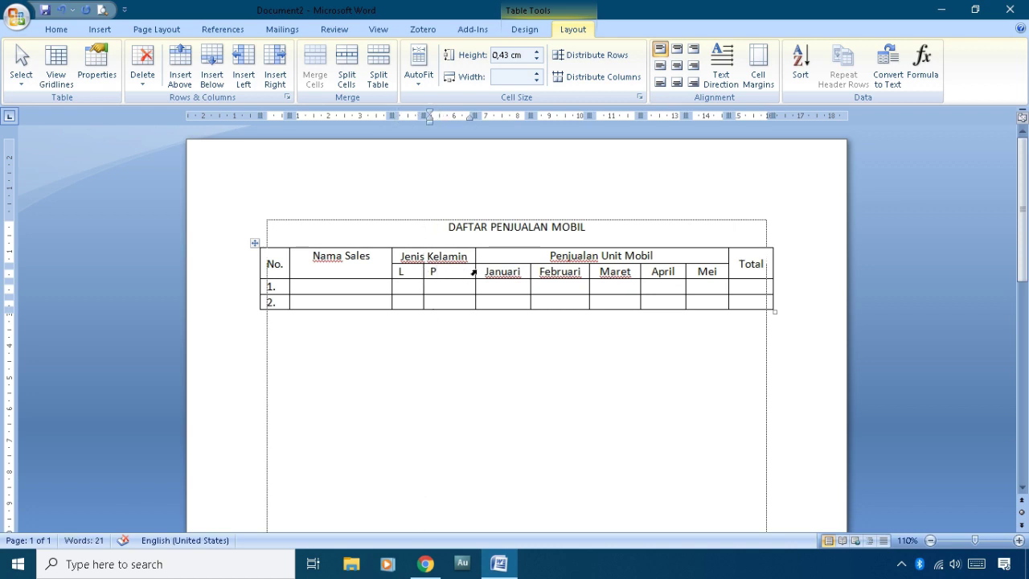
drag(474, 273, 448, 274)
Step: Center the Nama Sales heading both horizontally and vertically in its cell
click(364, 273)
right_click(364, 273)
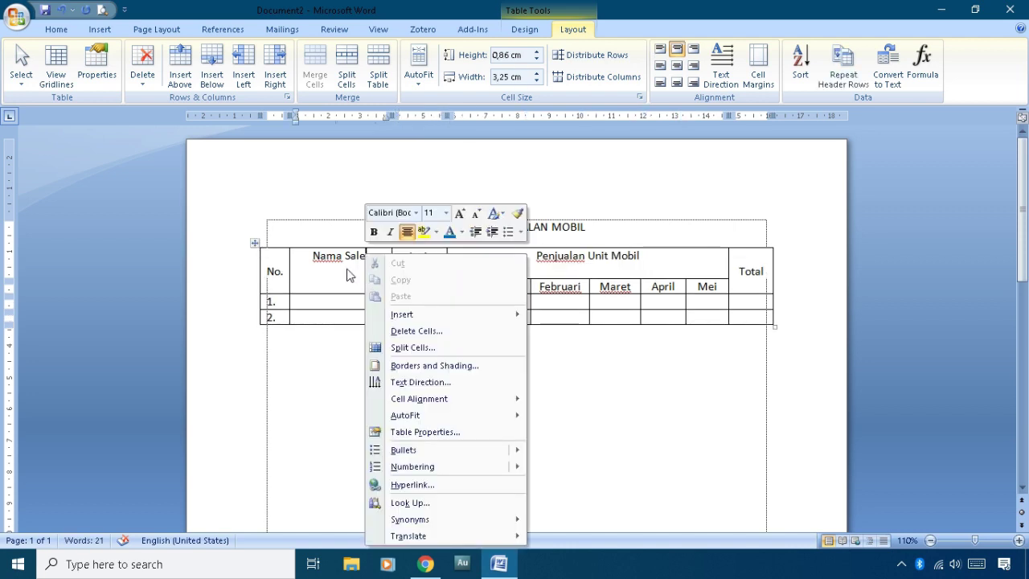
click(351, 271)
right_click(349, 267)
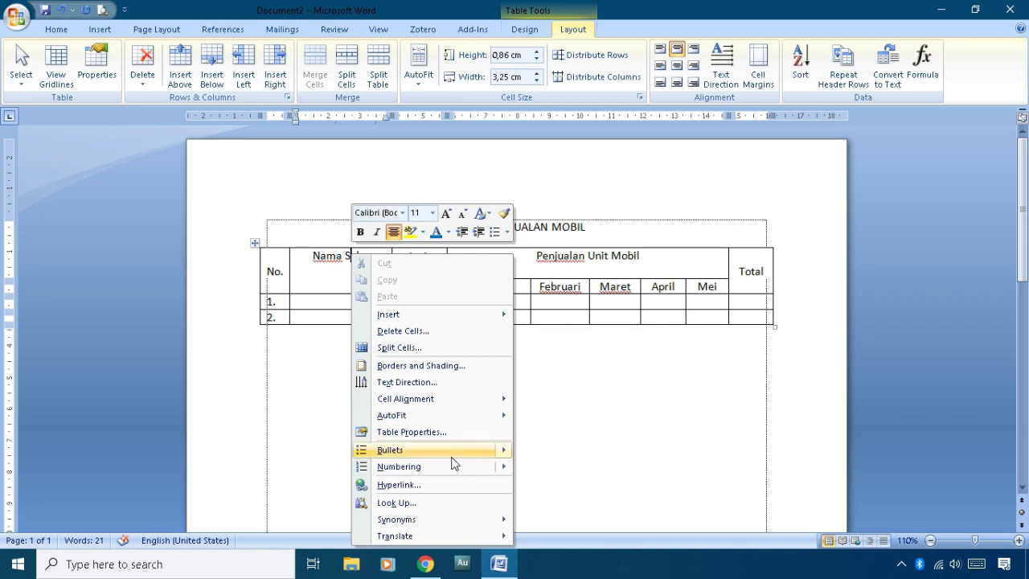
mouse_move(477, 399)
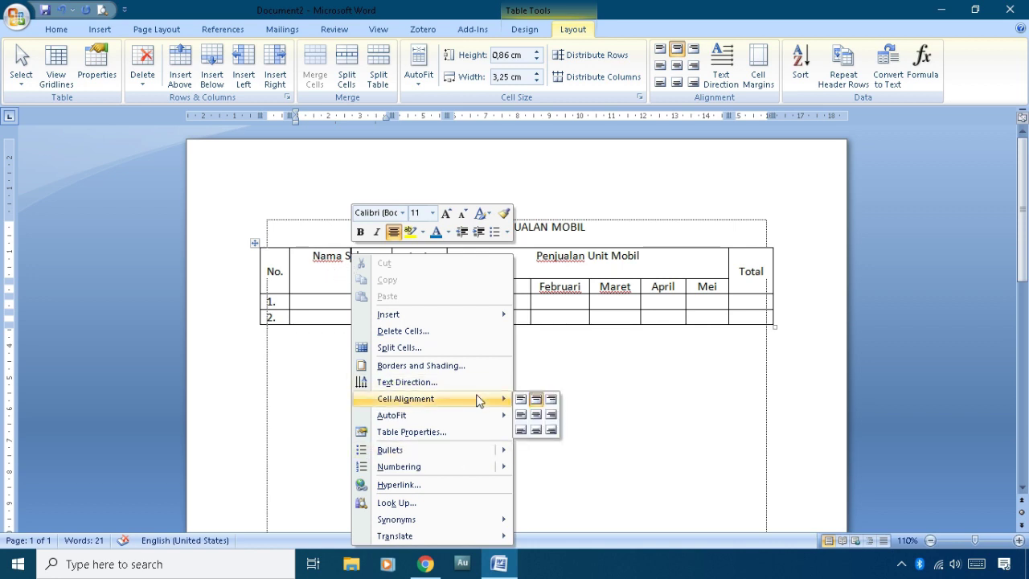
click(537, 416)
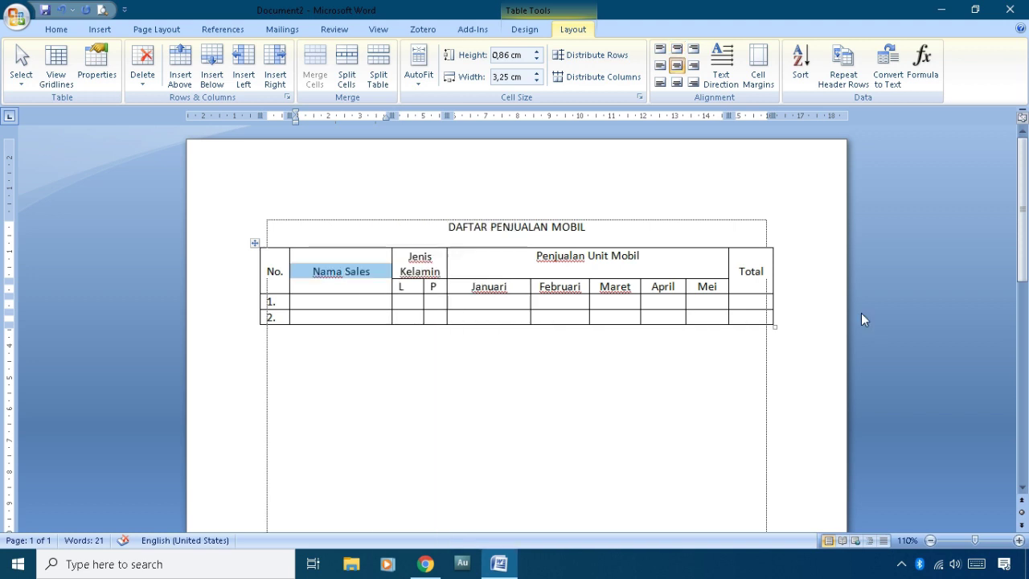
Step: Center the Penjualan Unit Mobil heading in both directions and distribute the Januari to Mei columns evenly
click(620, 256)
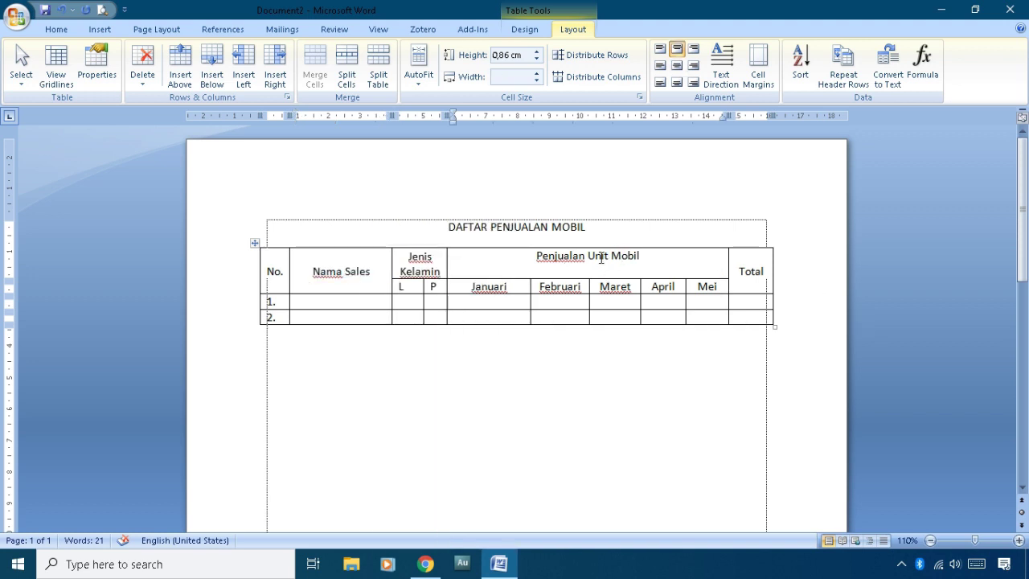
click(677, 65)
click(603, 266)
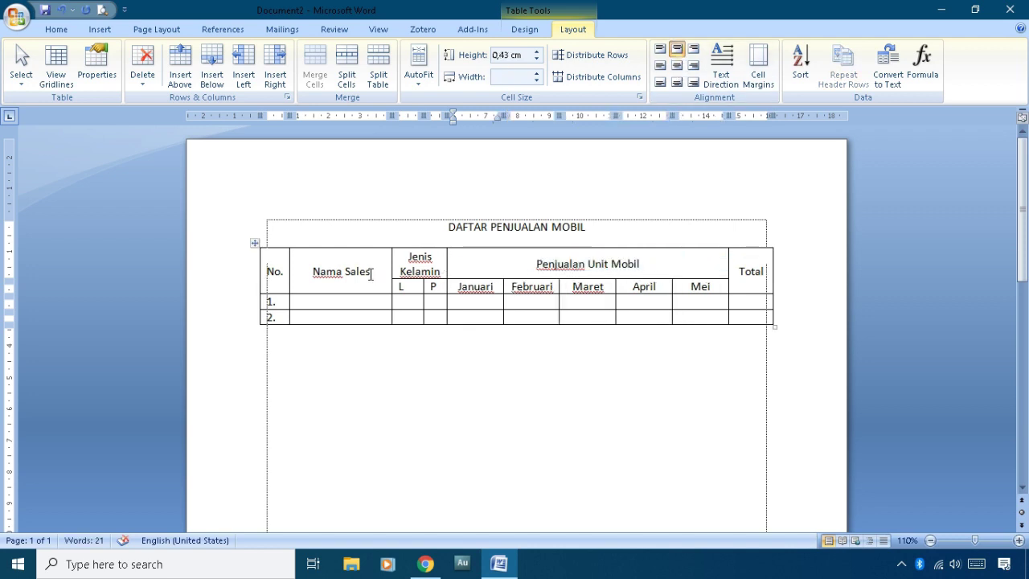
Step: Widen the Nama Sales column to 4 cm and narrow the Mei and April columns until the table ends at the right page margin
click(372, 274)
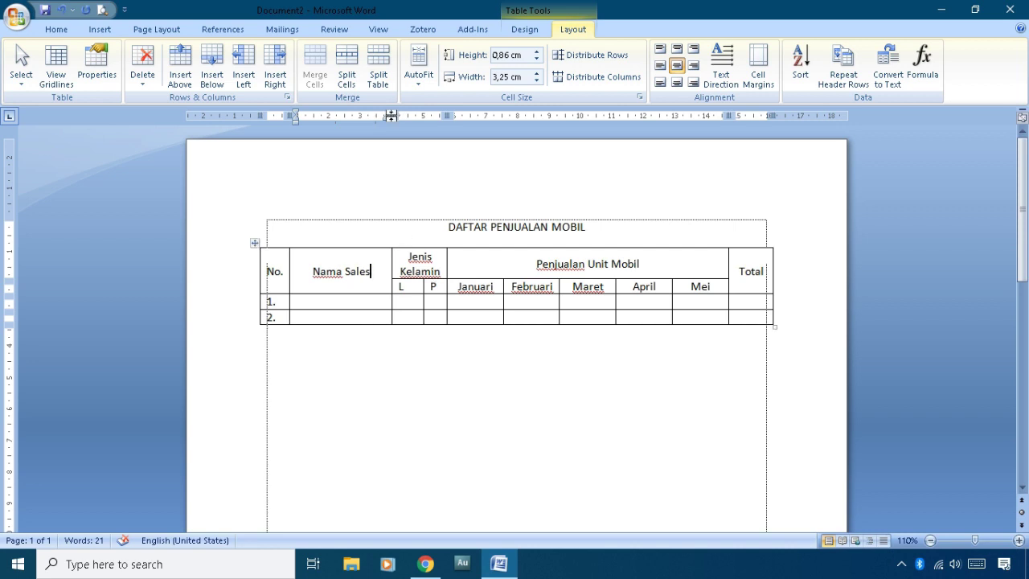
drag(390, 116, 416, 115)
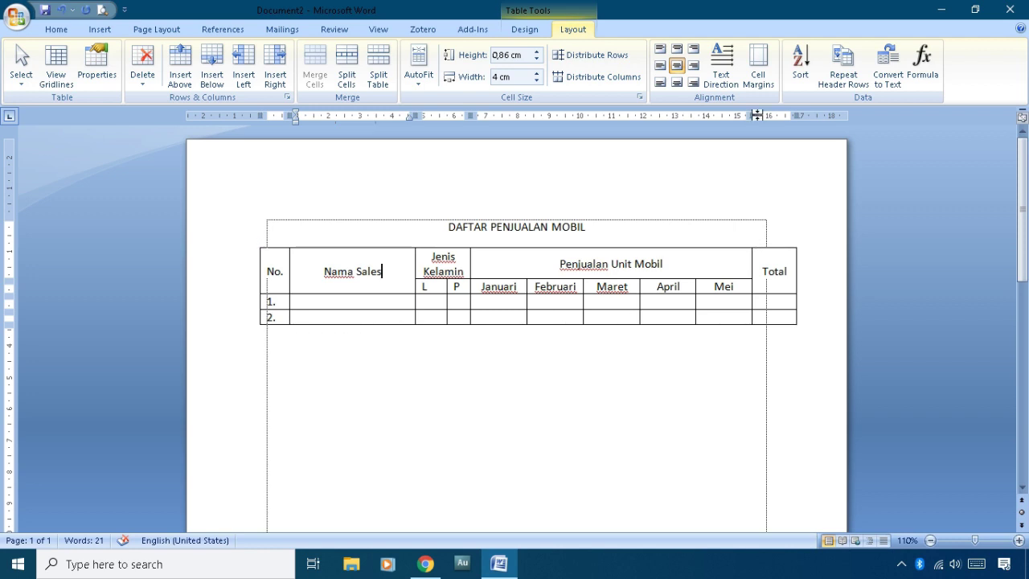
drag(753, 115, 731, 115)
click(672, 287)
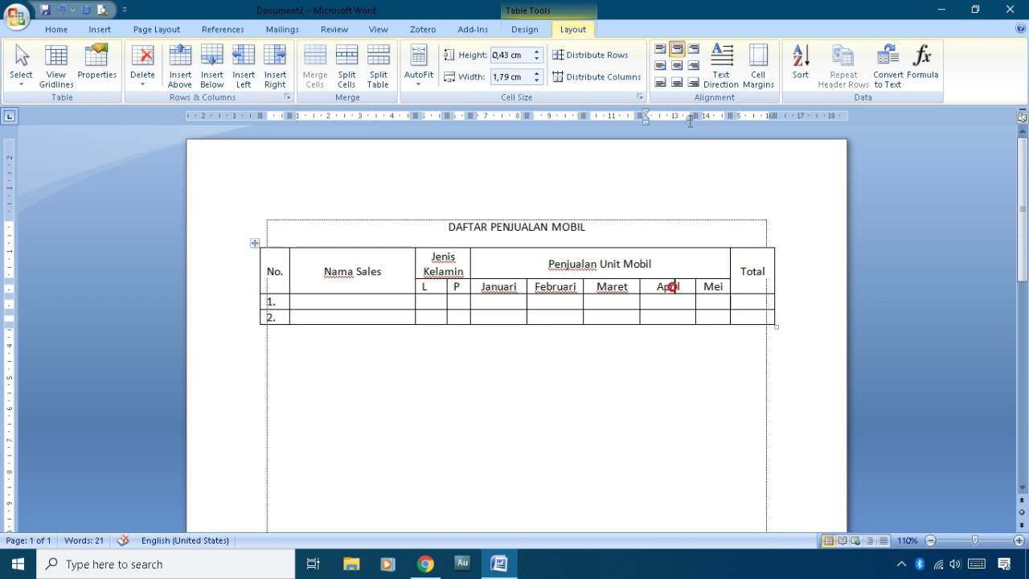
mouse_move(690, 115)
mouse_down()
mouse_move(677, 115)
mouse_move(721, 117)
mouse_up()
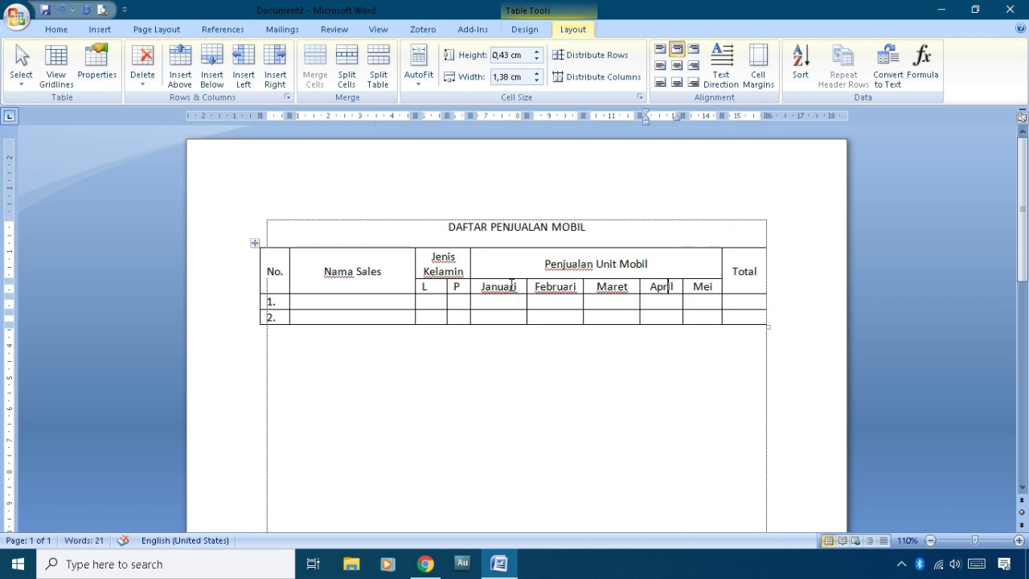
Step: Distribute the Januari to Mei columns evenly, and do the same for the L and P columns
drag(511, 284, 689, 315)
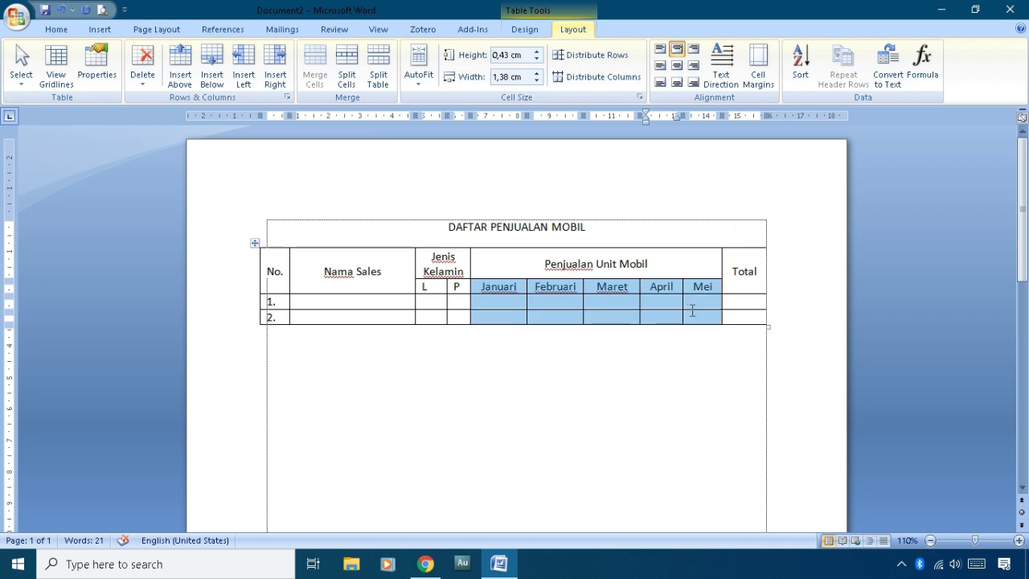
click(588, 76)
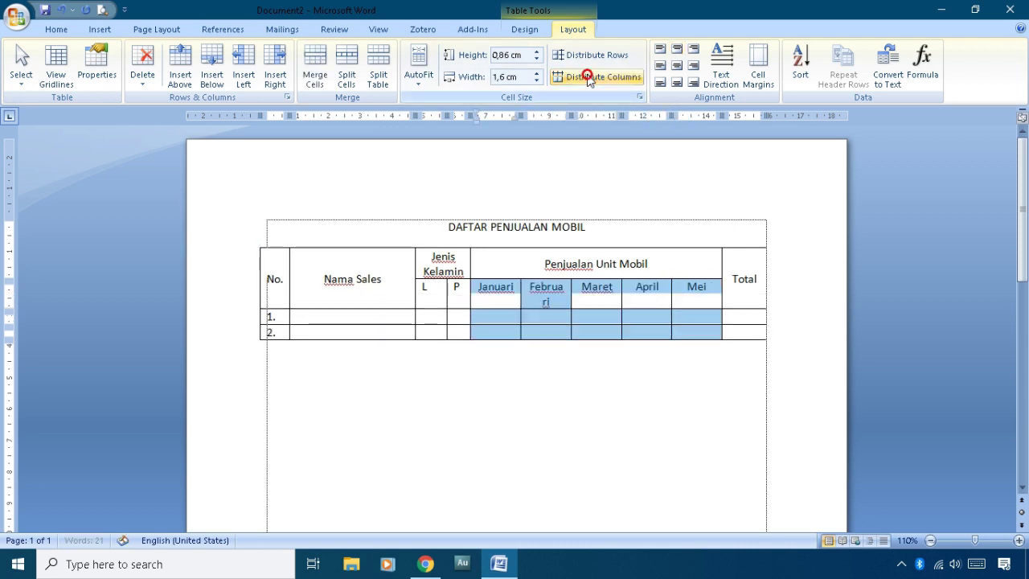
click(437, 293)
drag(425, 288, 459, 331)
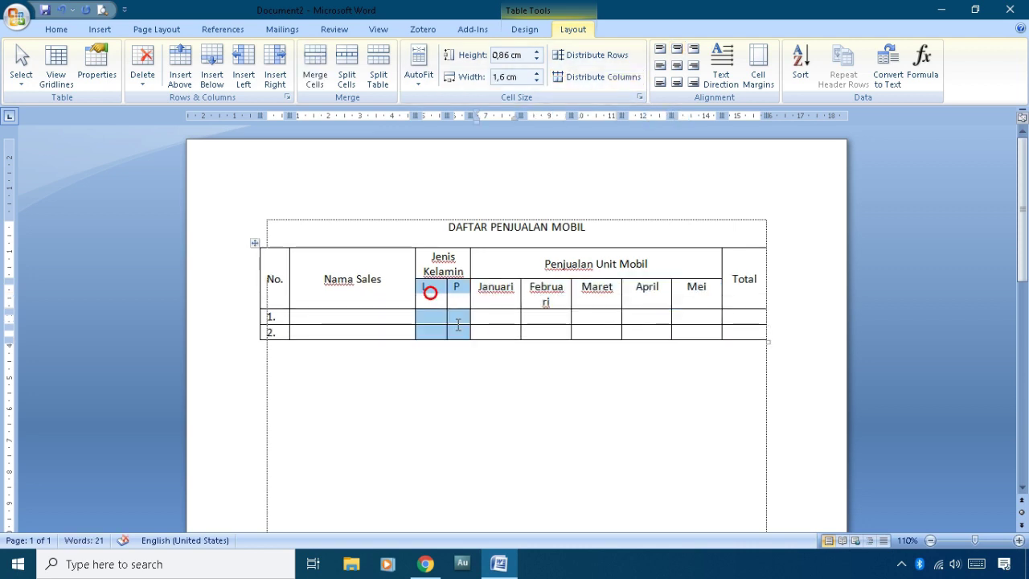
click(569, 78)
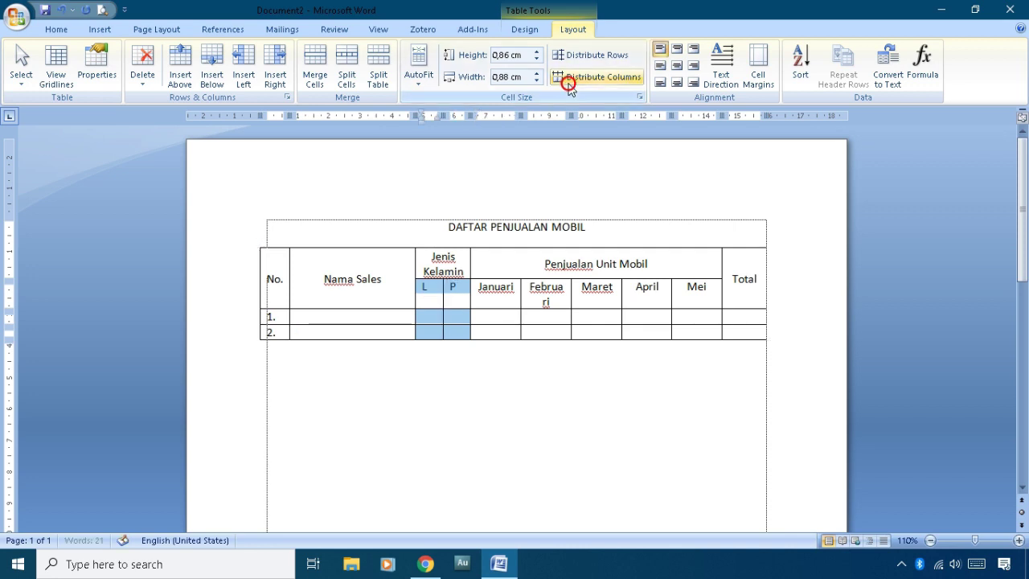
click(555, 297)
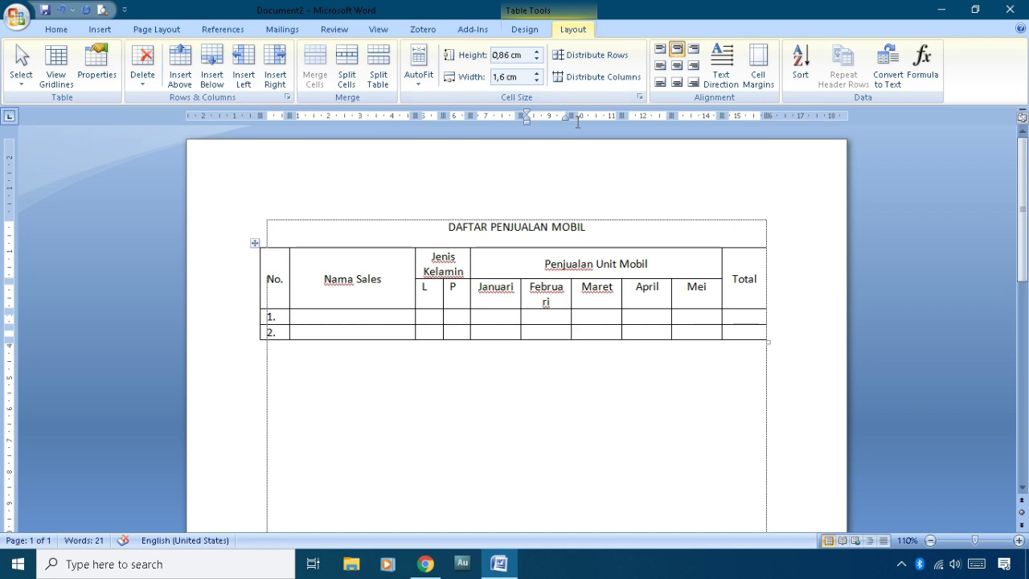
drag(573, 115, 580, 115)
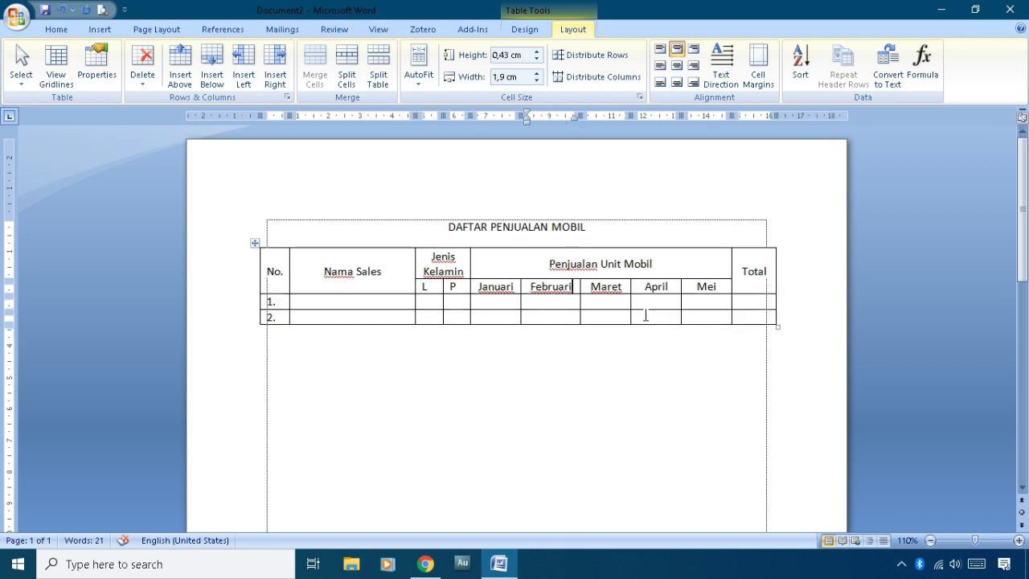
key(ctrl+z)
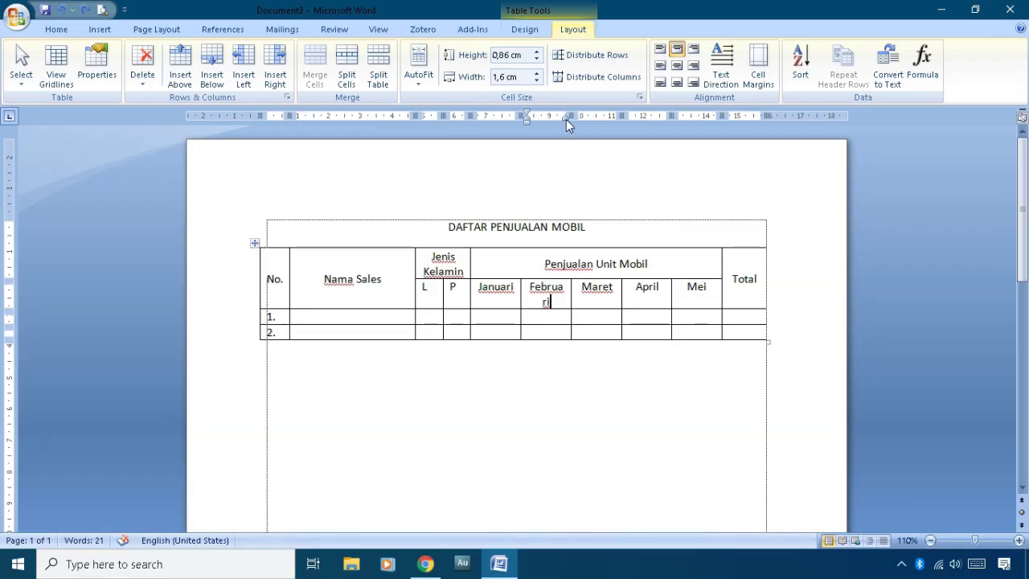
Step: Move the right and left indents of the Februari cell out to its borders so the heading fits on one line
drag(566, 119, 571, 119)
key(alt)
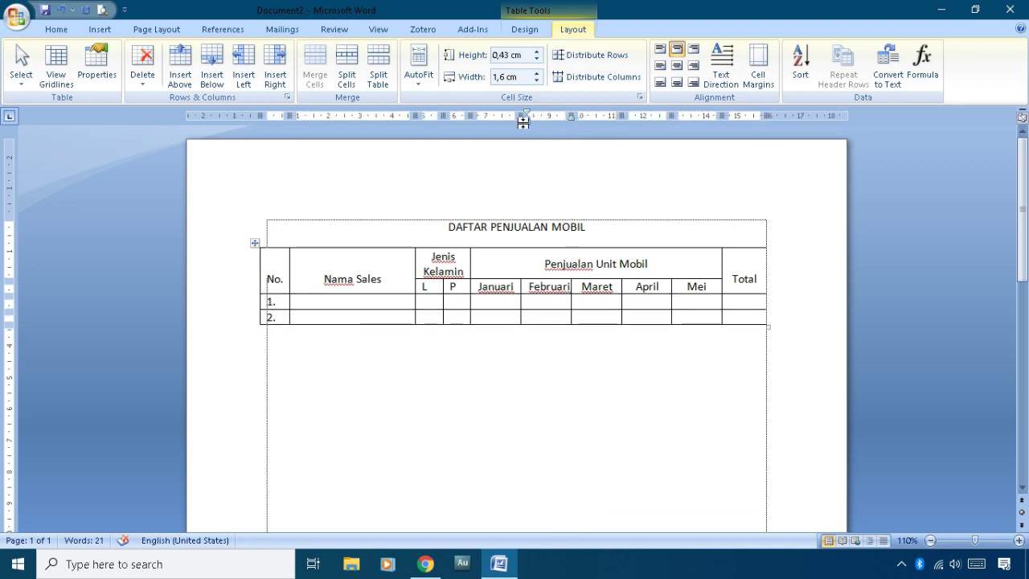
drag(527, 120, 521, 120)
key(alt)
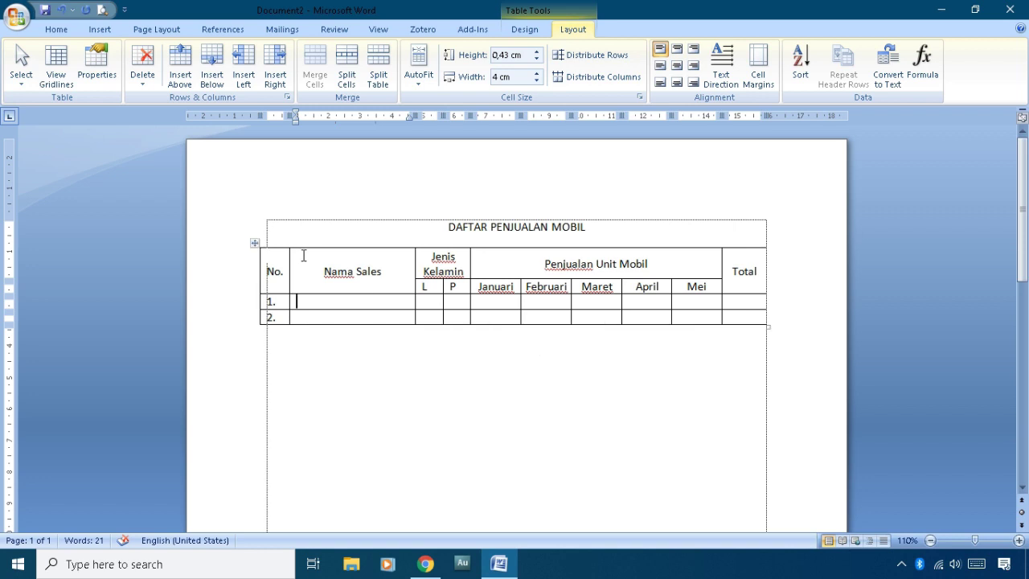
Step: Align the table's left edge with the page margin and narrow the Nama Sales column to 3.81 cm
drag(255, 118, 263, 117)
drag(421, 118, 417, 118)
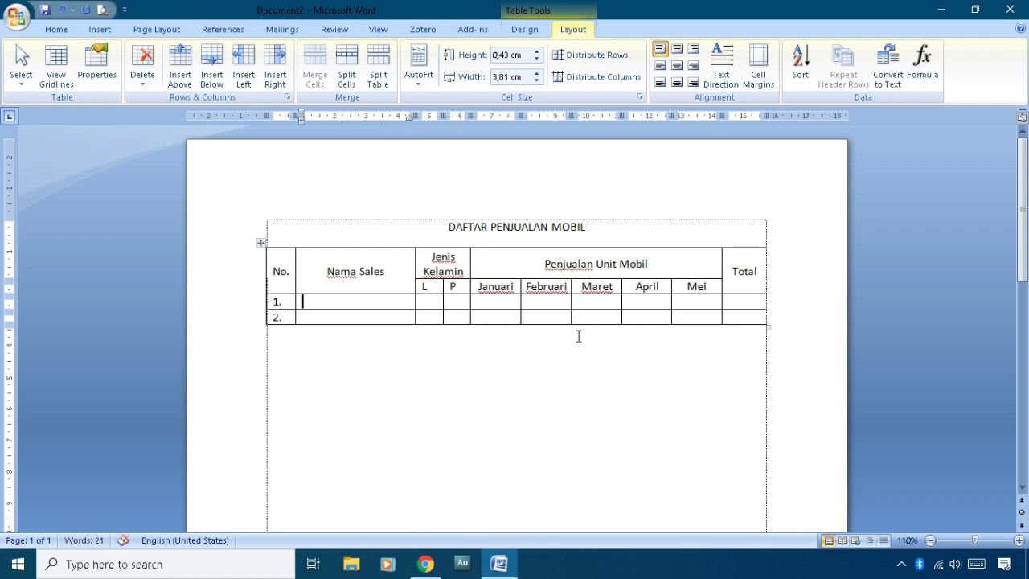